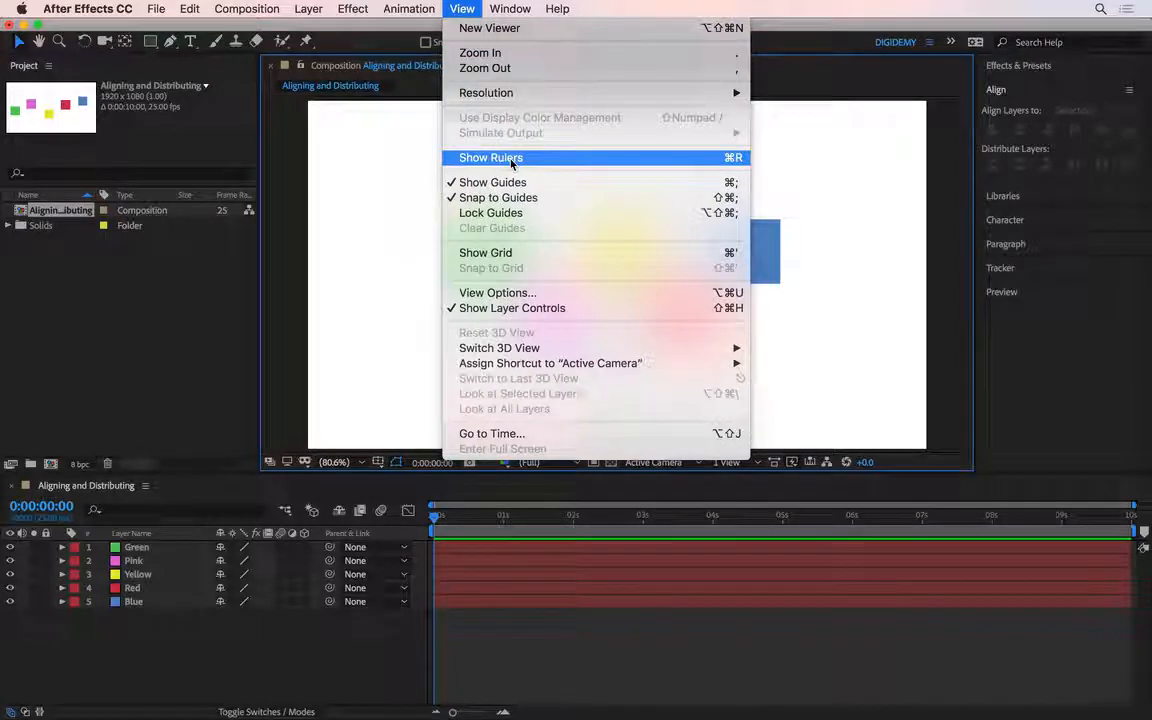
Show the rulers and place a vertical guide at about 200 px in the composition
left_click(514, 160)
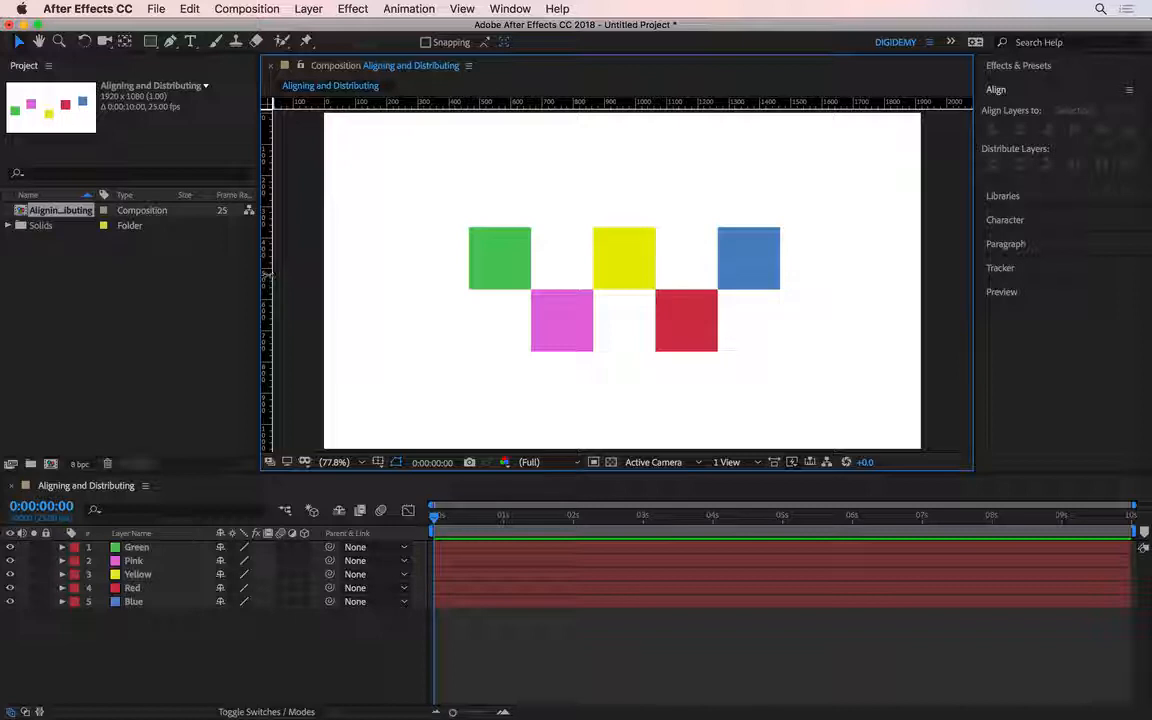
left_click_drag(268, 274, 388, 269)
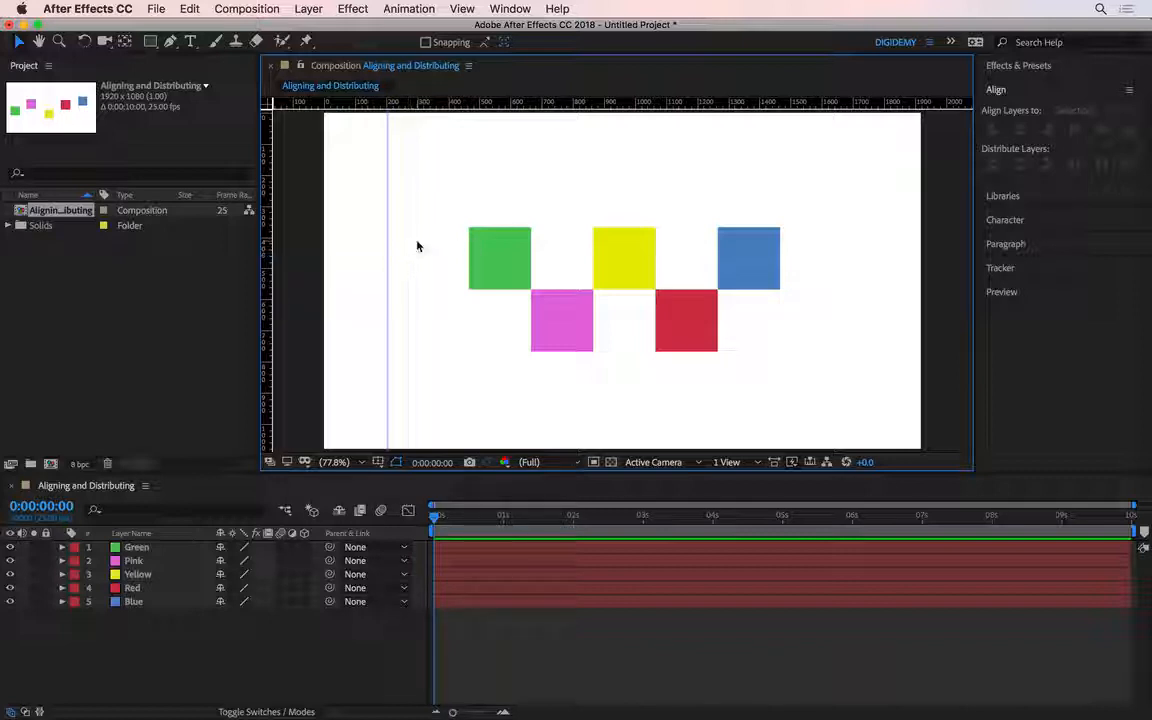
left_click(464, 9)
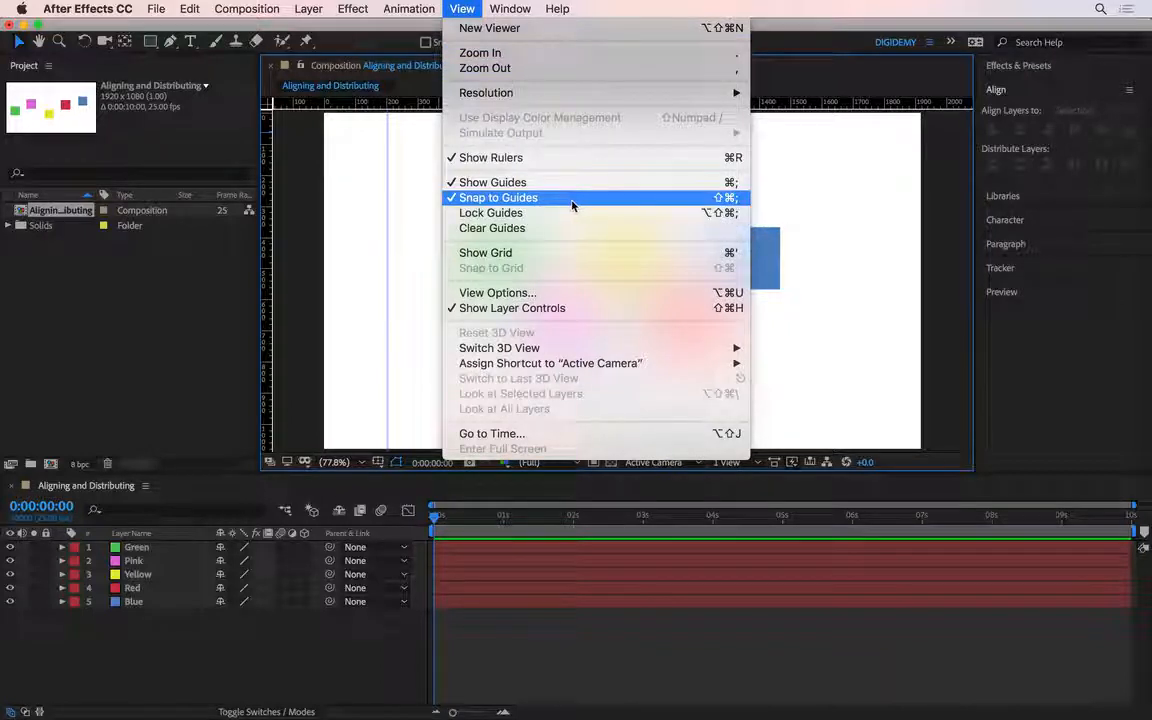
left_click(823, 221)
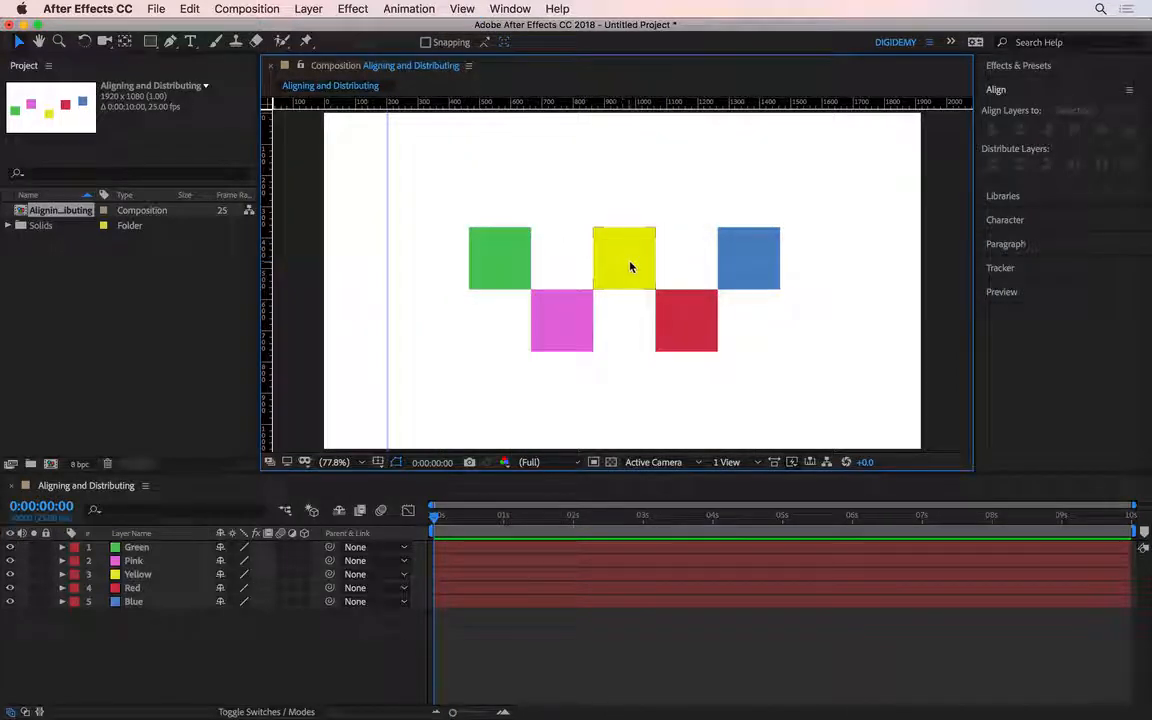
Snap the left edges of all five squares to the vertical guide, ordered red, yellow, green, pink and blue from top to bottom
left_click_drag(630, 266, 423, 185)
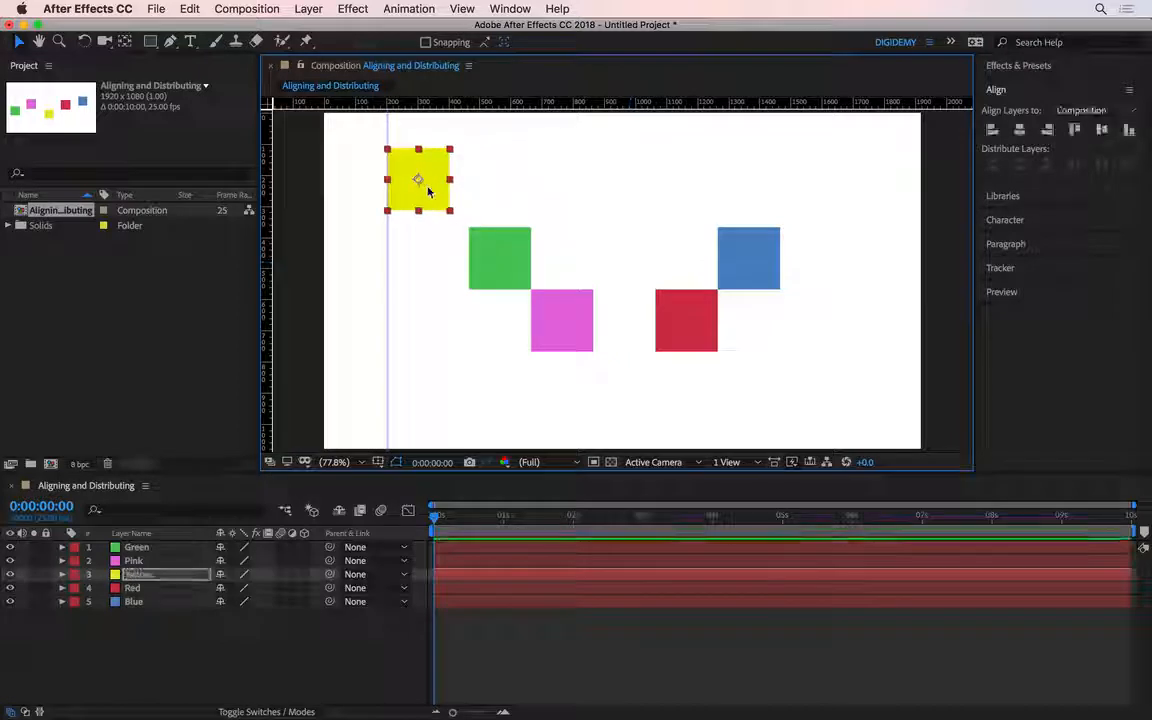
left_click_drag(500, 262, 419, 265)
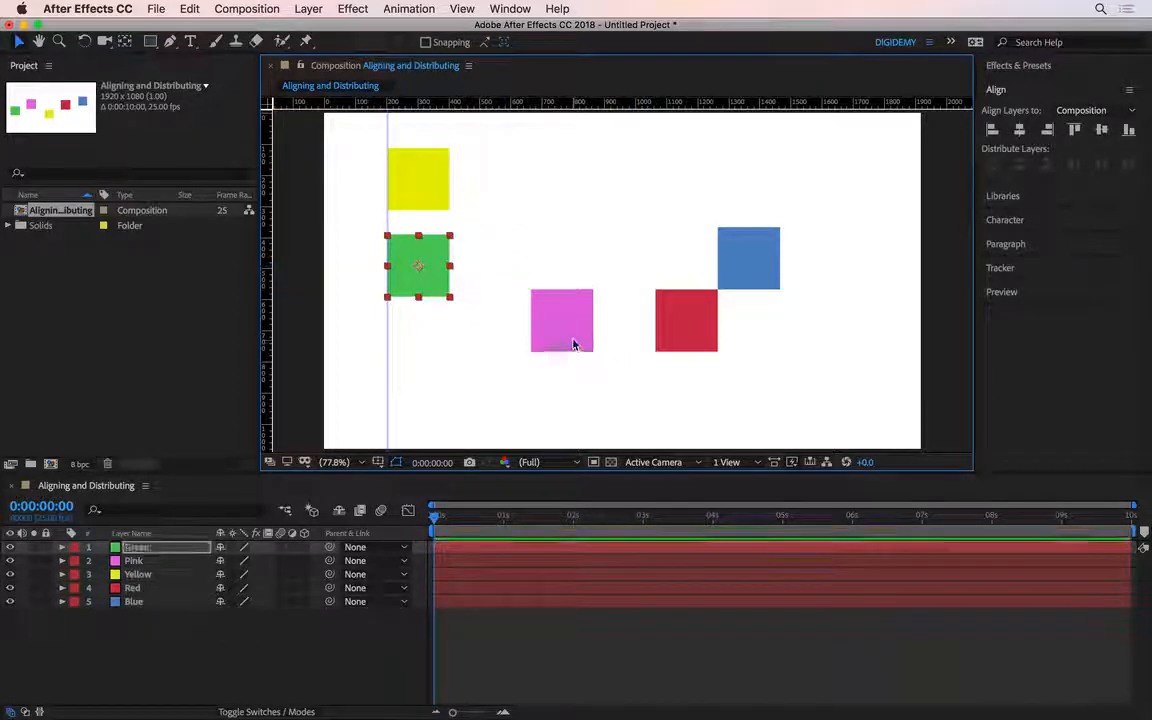
left_click_drag(573, 345, 430, 377)
left_click_drag(661, 337, 403, 148)
left_click(762, 258)
left_click_drag(765, 255, 435, 402)
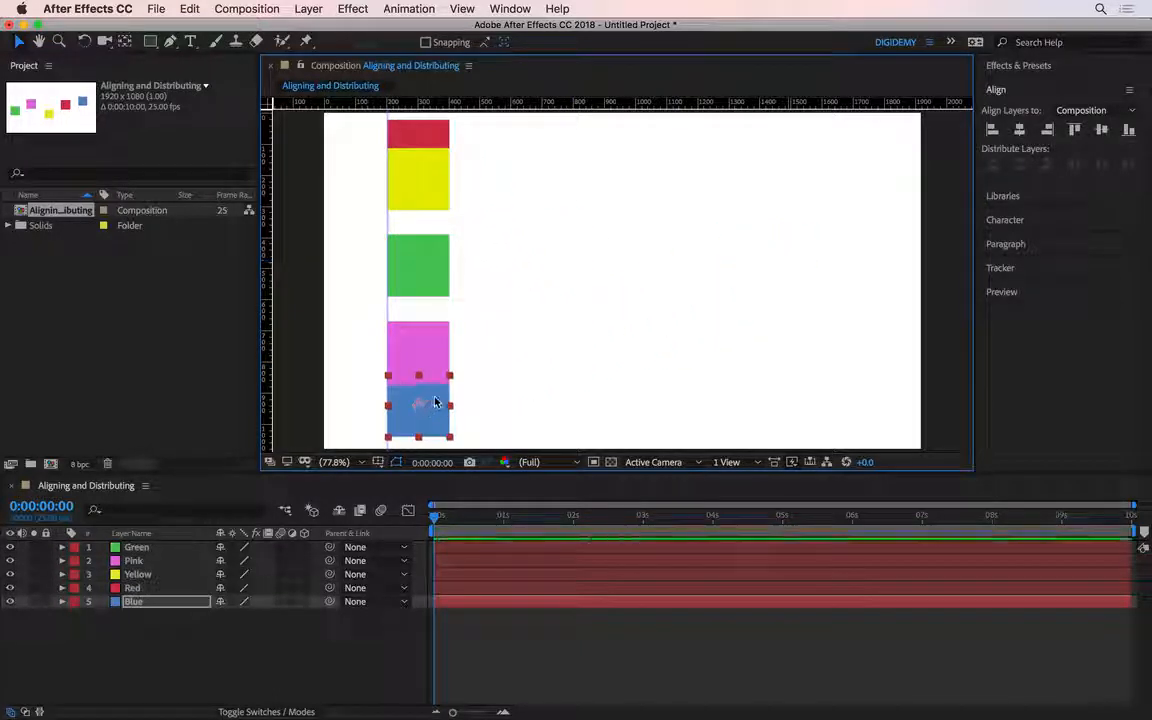
Distribute all five squares evenly by their vertical centers, leaving them deselected
left_click_drag(476, 140, 410, 406)
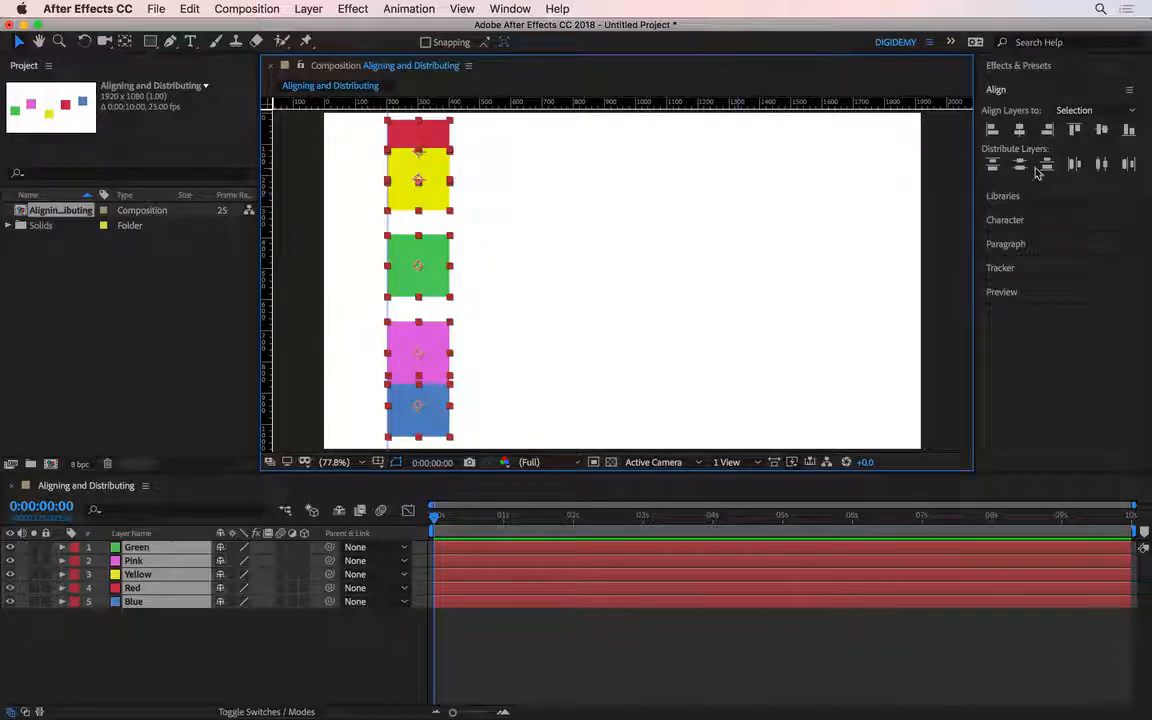
left_click(1019, 166)
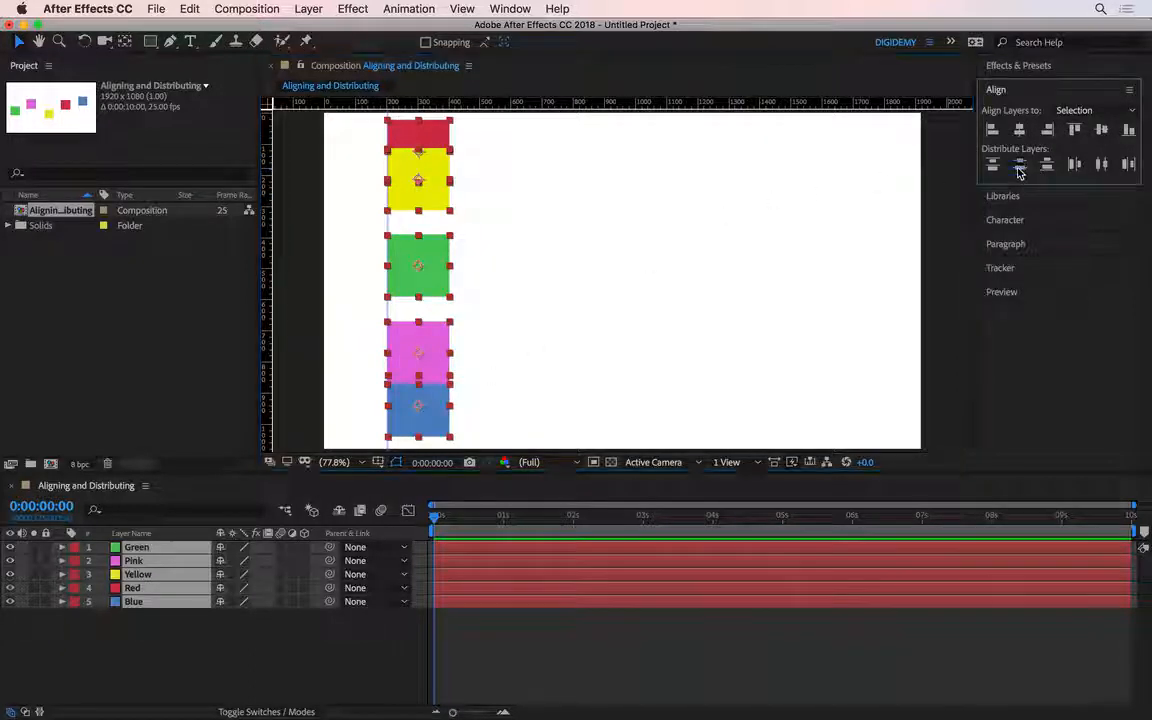
left_click(455, 193)
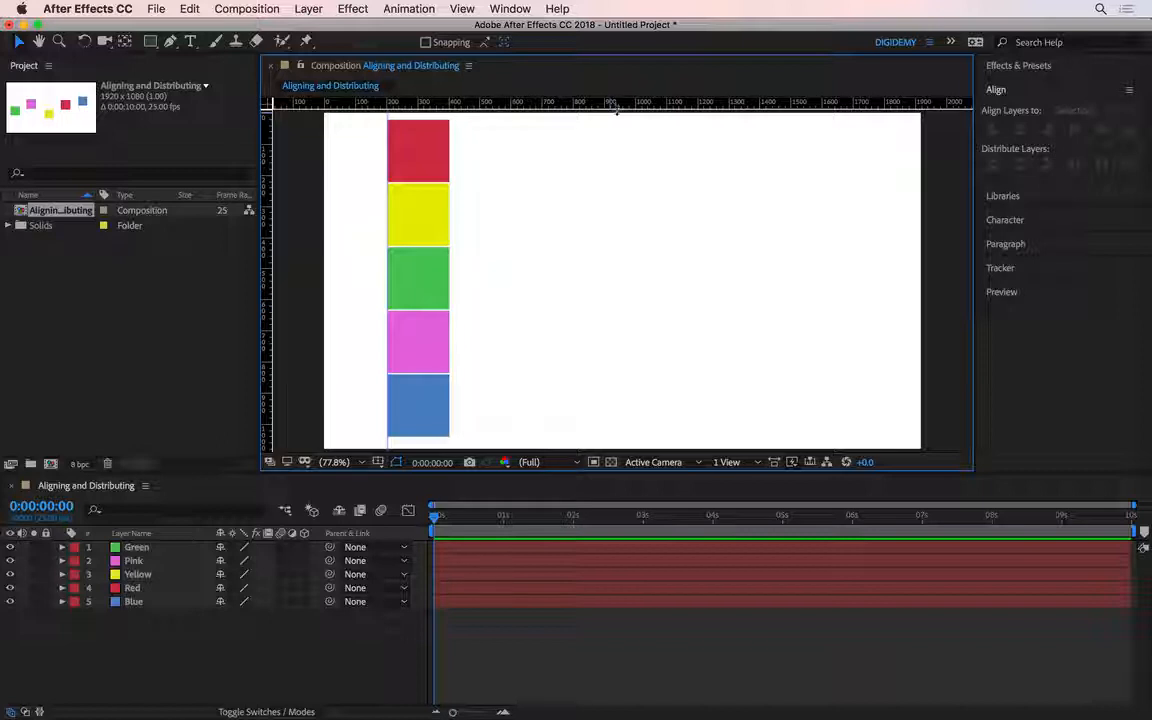
Place a horizontal guide at about 220 px and snap the top edges of the pink and green squares to it
left_click_drag(617, 110, 609, 181)
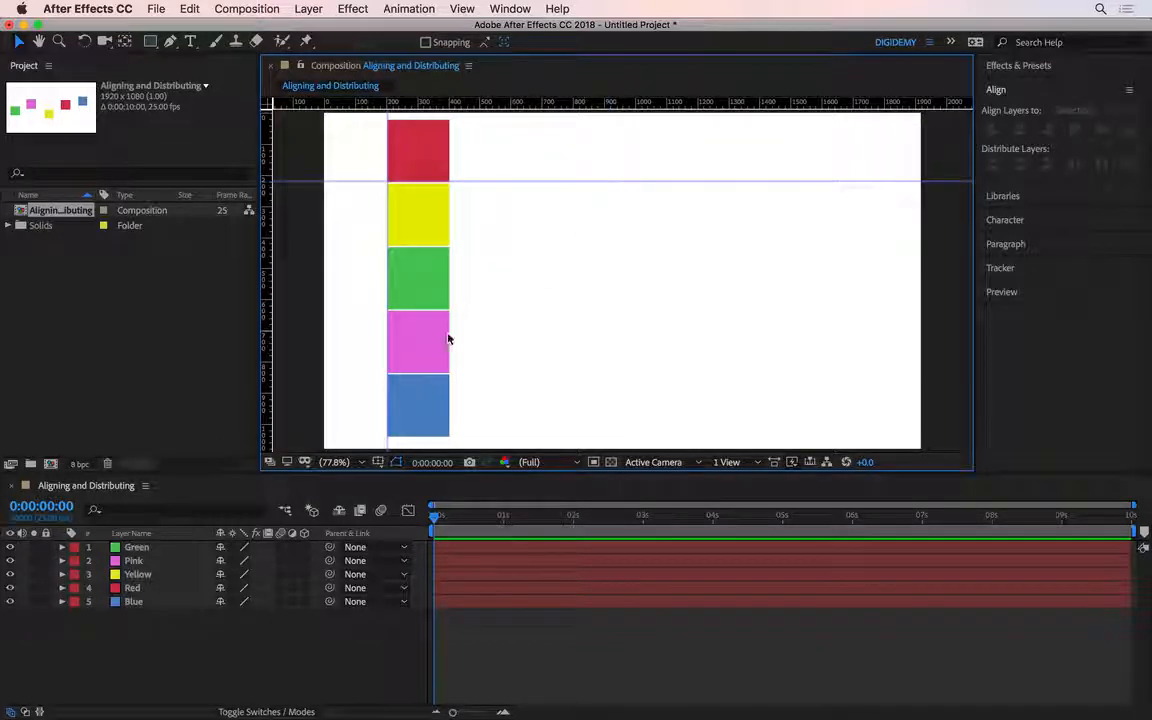
left_click_drag(447, 339, 566, 210)
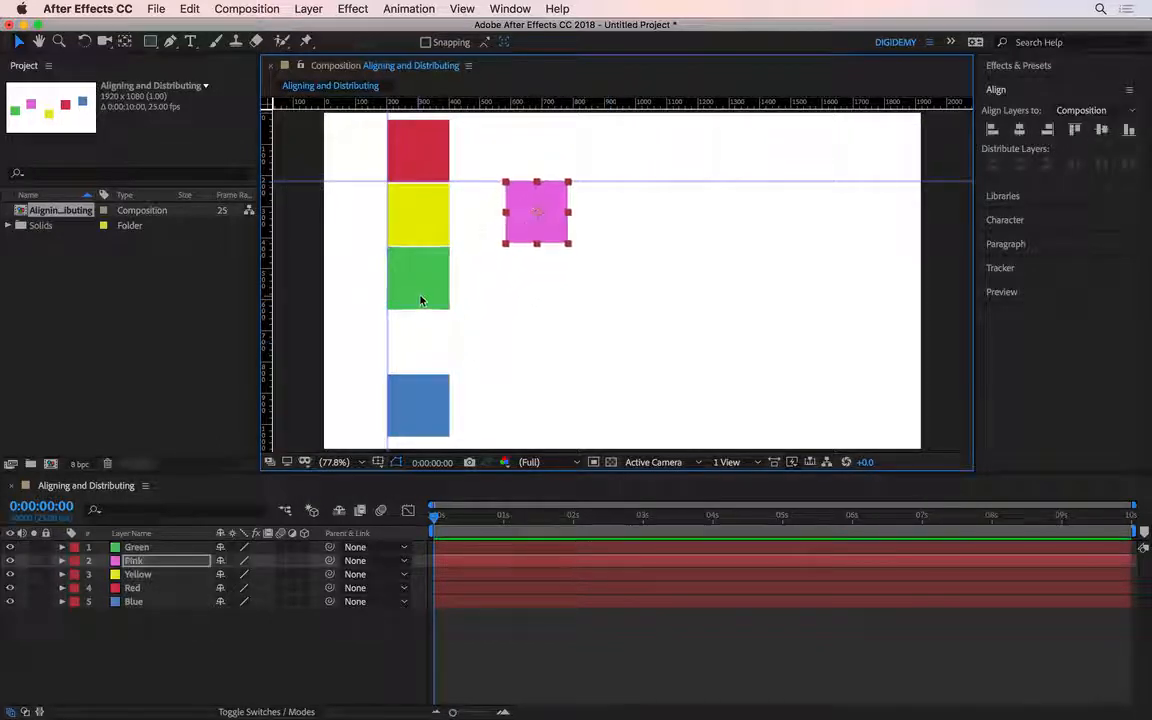
left_click_drag(420, 301, 663, 235)
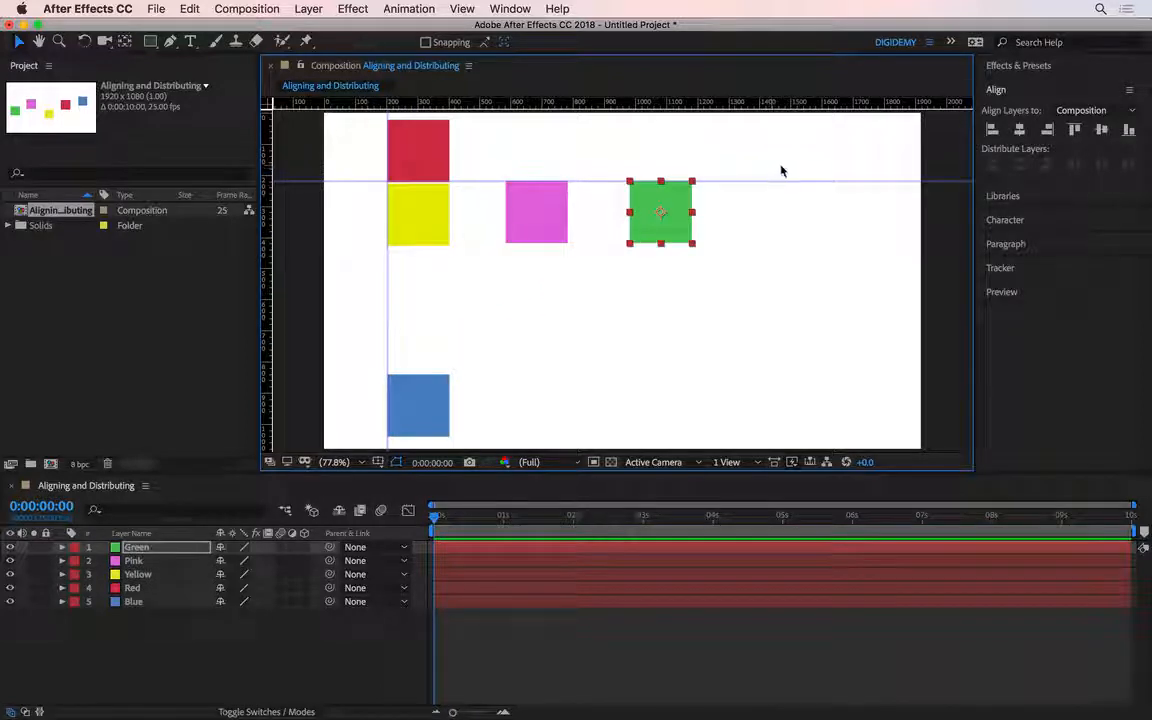
Remove both guides and place vertical guides at about 220 and 800 px and horizontal guides at about 485 and 660 px
left_click_drag(783, 181, 775, 104)
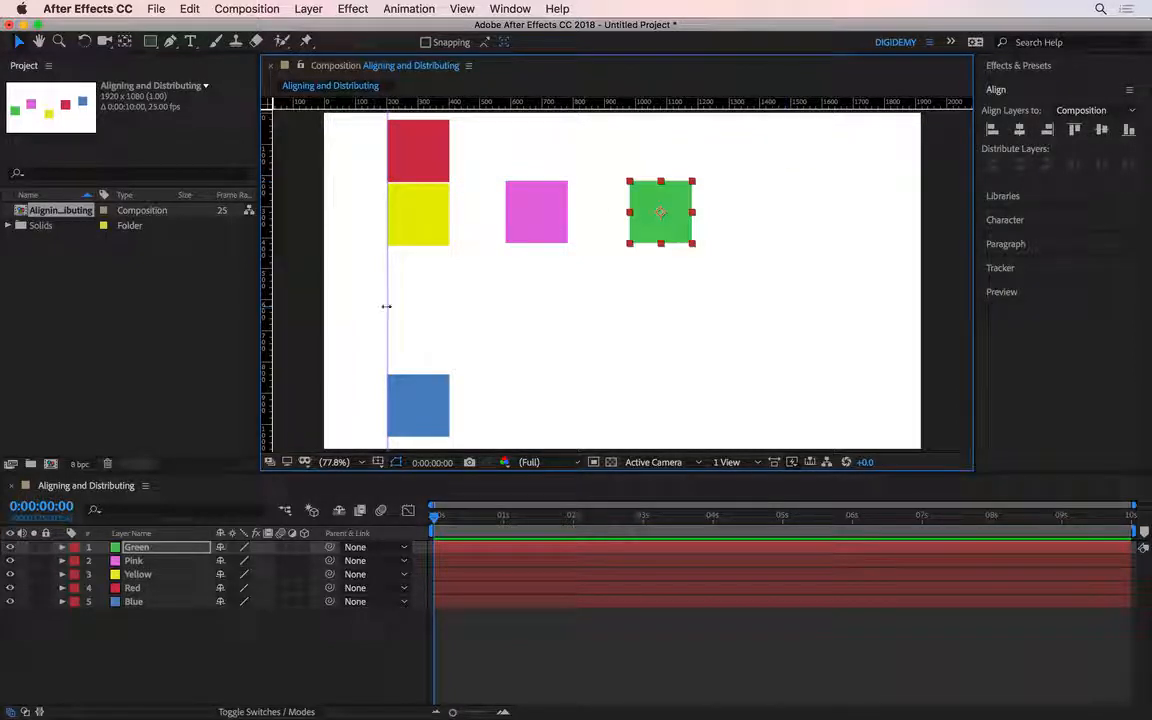
left_click_drag(386, 306, 277, 311)
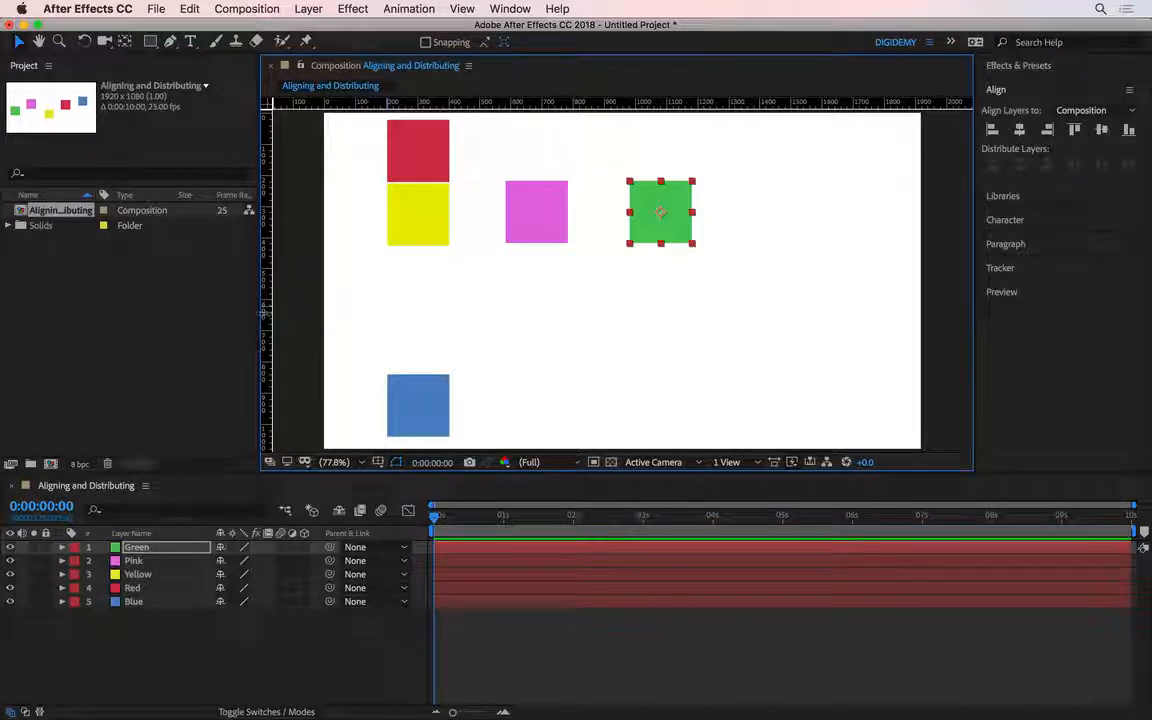
left_click_drag(288, 311, 450, 236)
left_click_drag(568, 100, 533, 263)
left_click_drag(270, 288, 571, 265)
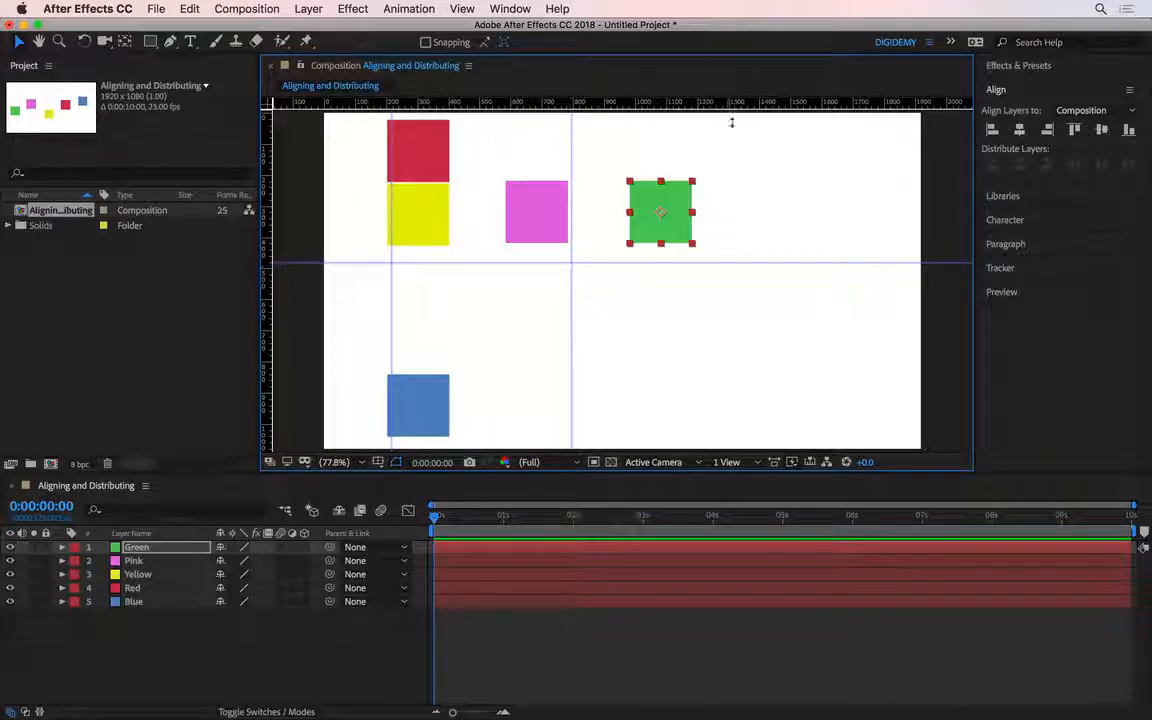
left_click_drag(731, 122, 720, 316)
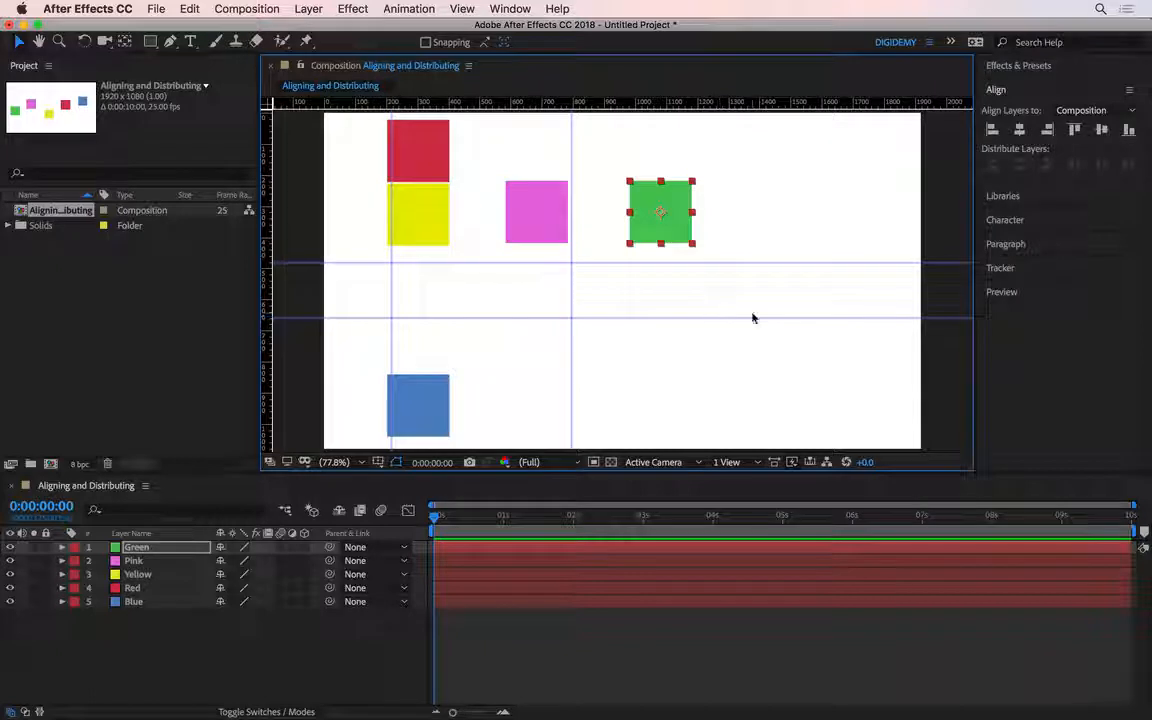
Clear all the guides from the composition and undo the clearing
left_click(462, 9)
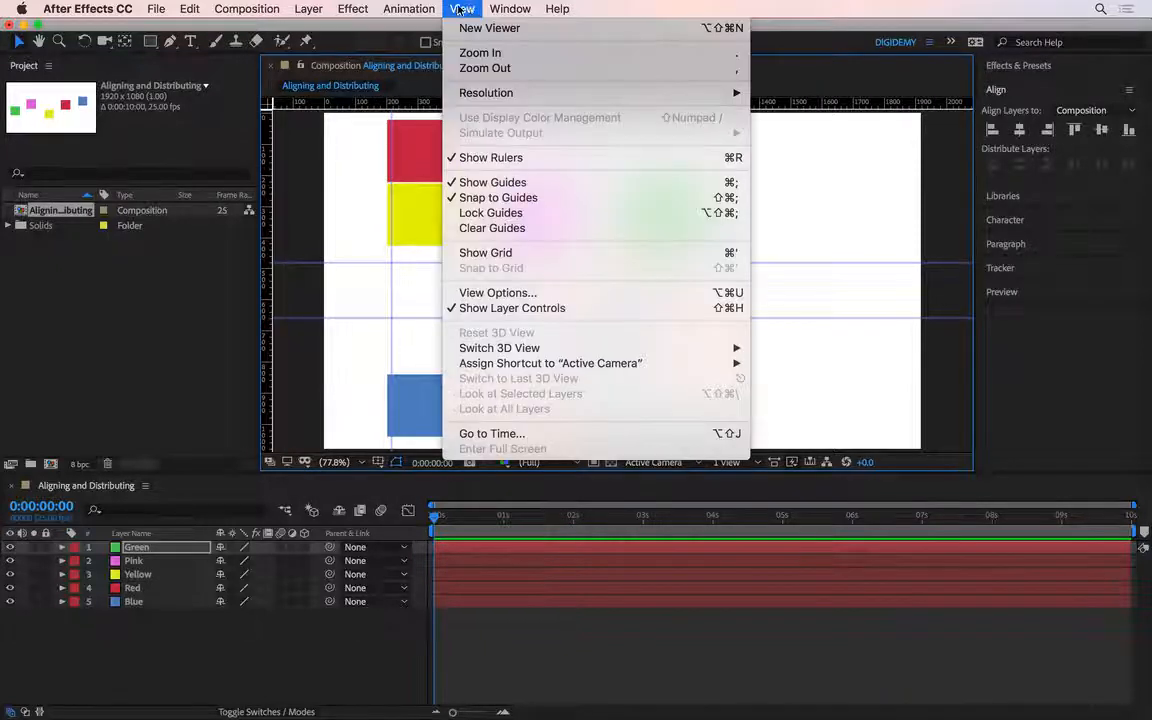
left_click(570, 232)
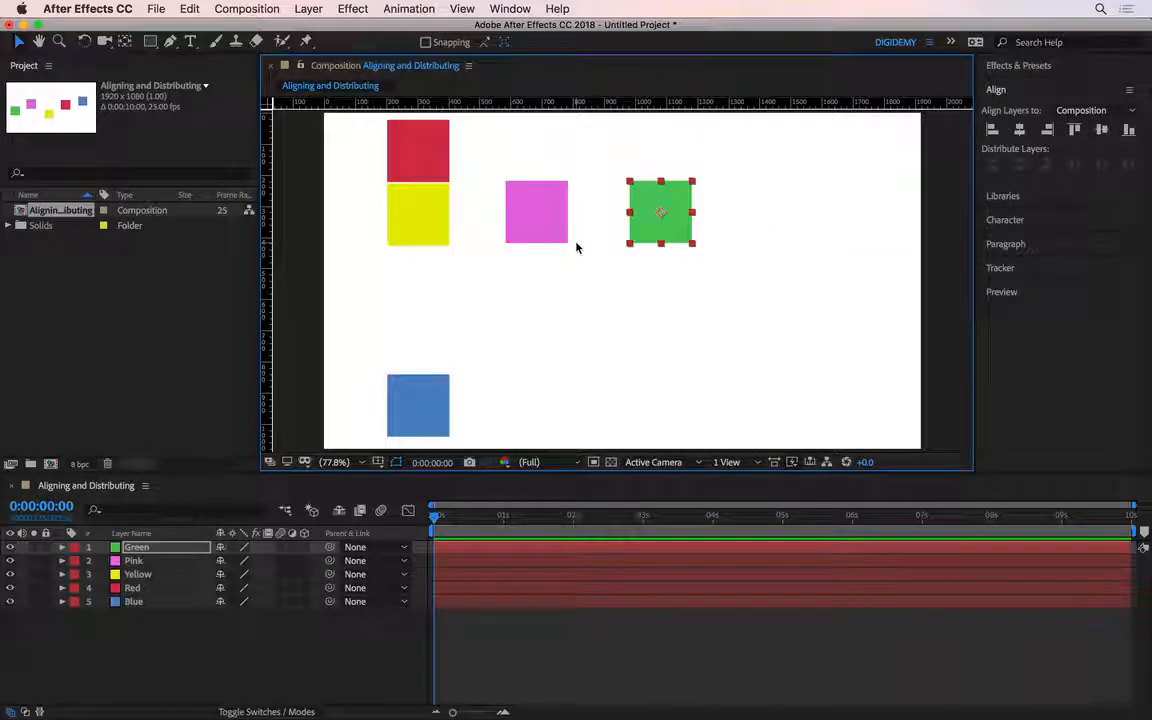
key("super+z")
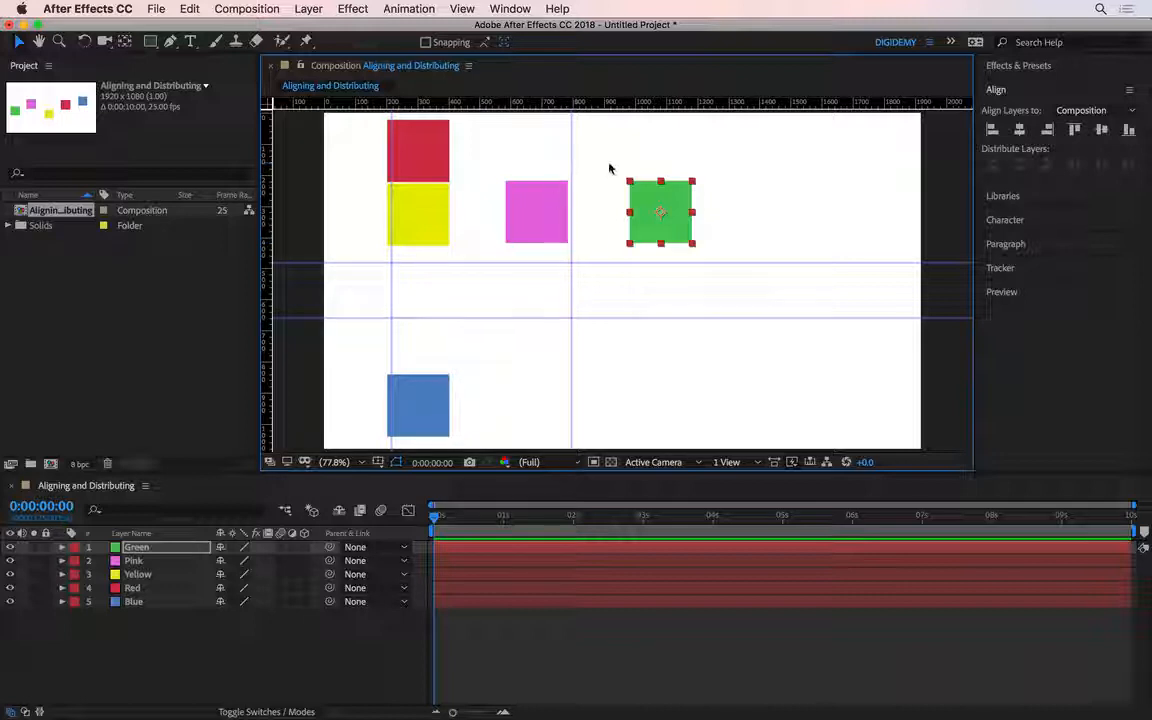
Lock the guides and try to grab the vertical guide beside the pink square
left_click(462, 9)
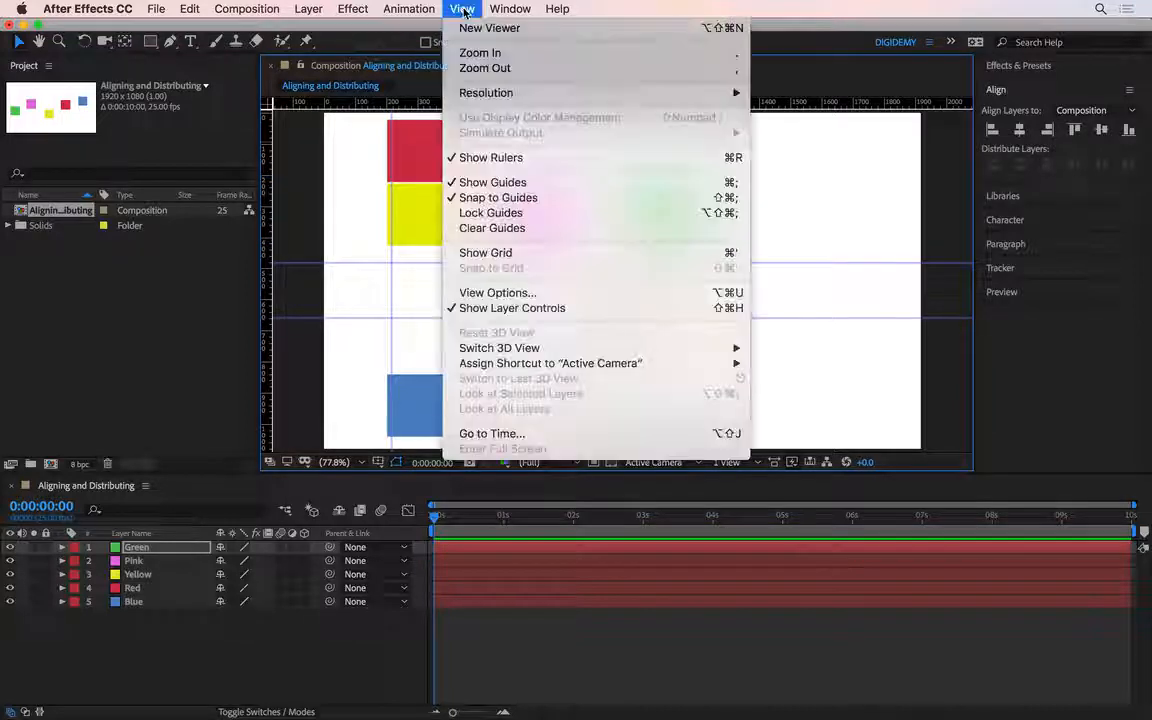
left_click(535, 217)
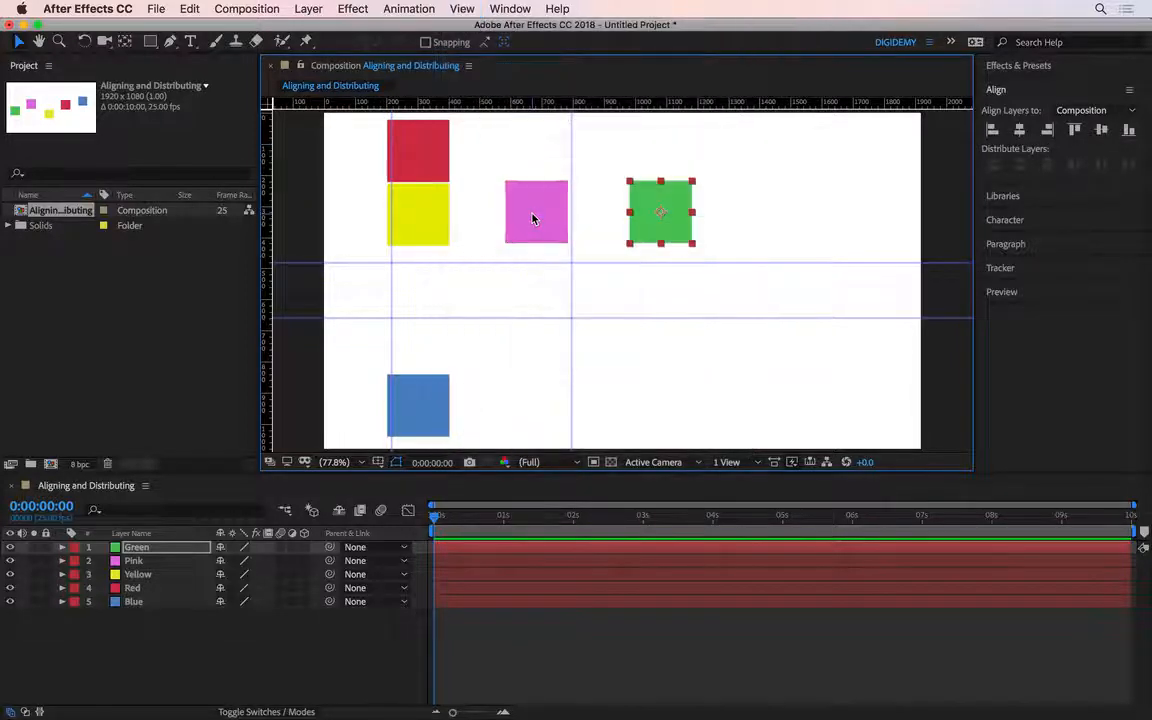
left_click(570, 158)
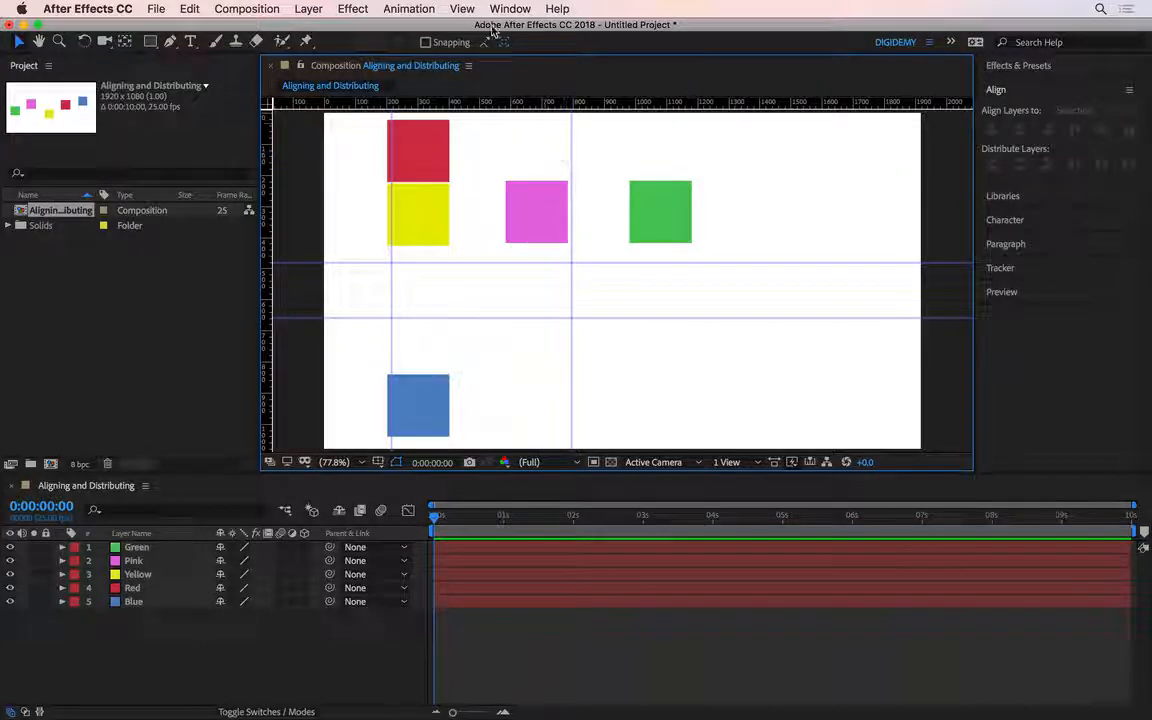
Unlock the guides and move the vertical guide beside the pink square off the canvas to the left
left_click(463, 10)
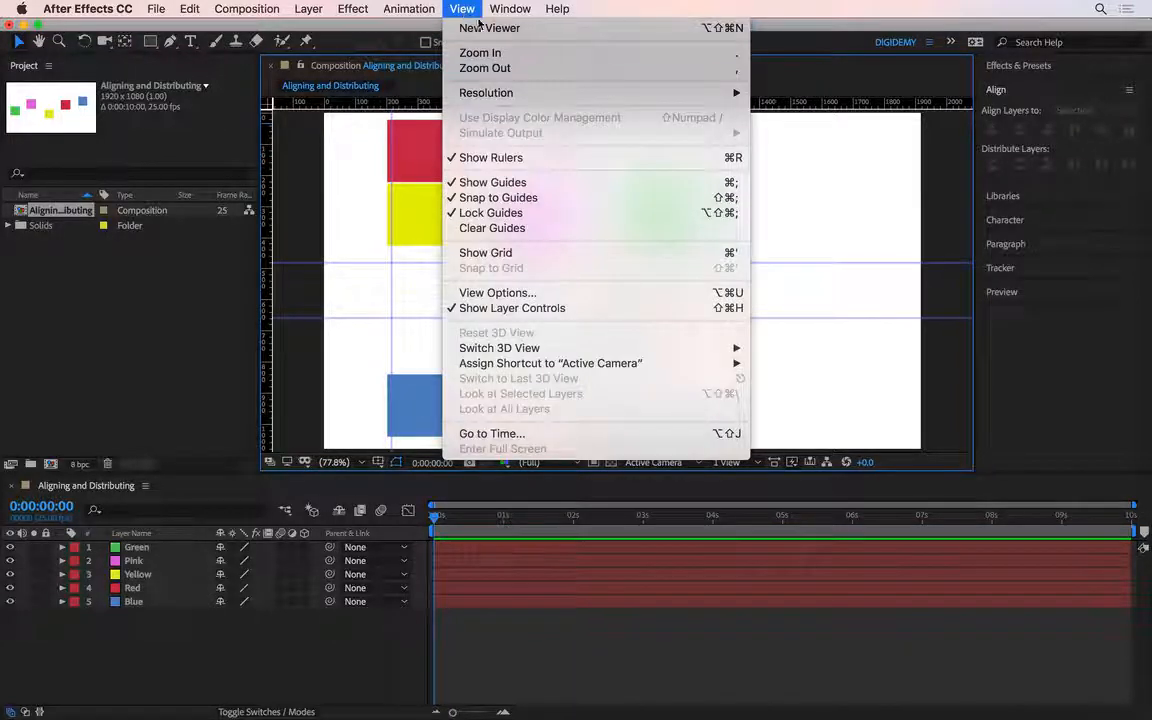
left_click(555, 212)
left_click_drag(568, 175, 268, 215)
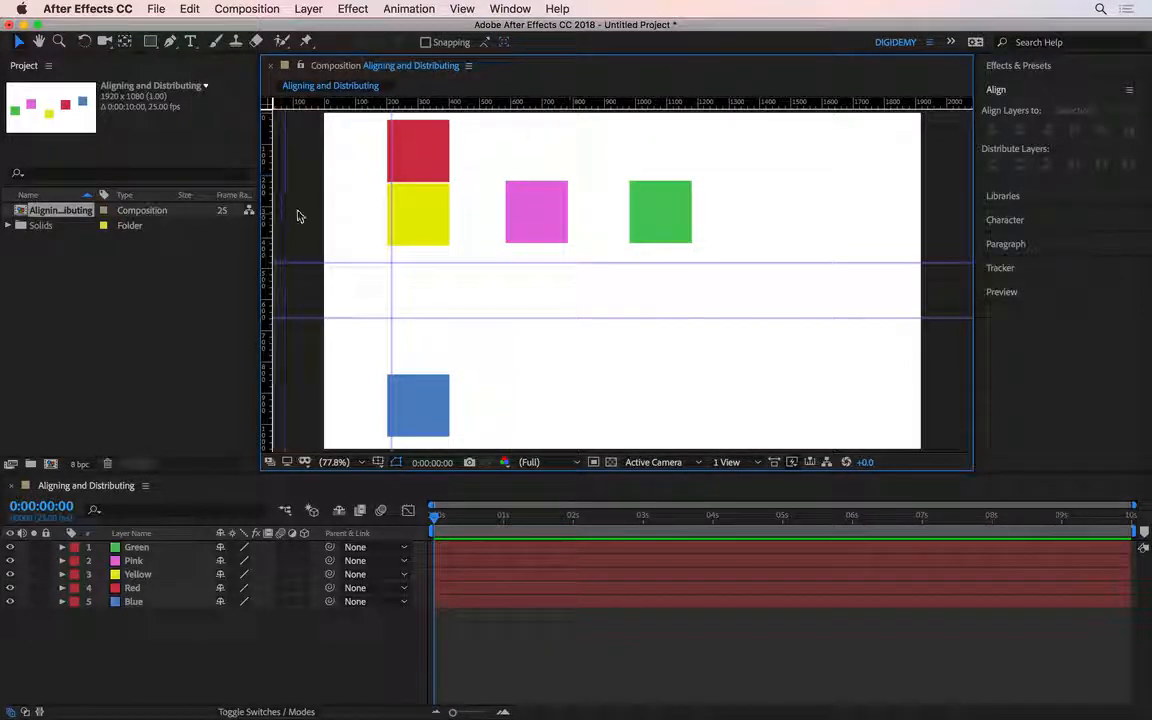
Clear all the guides and show the grid over the composition
left_click(460, 10)
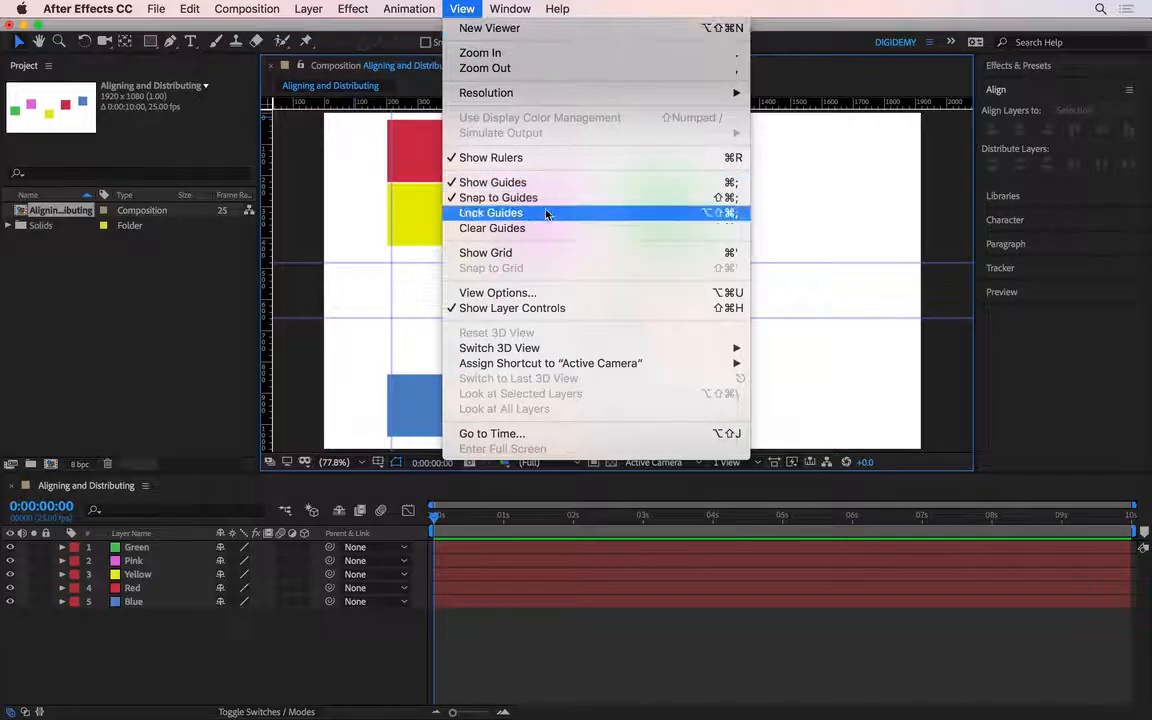
left_click(485, 228)
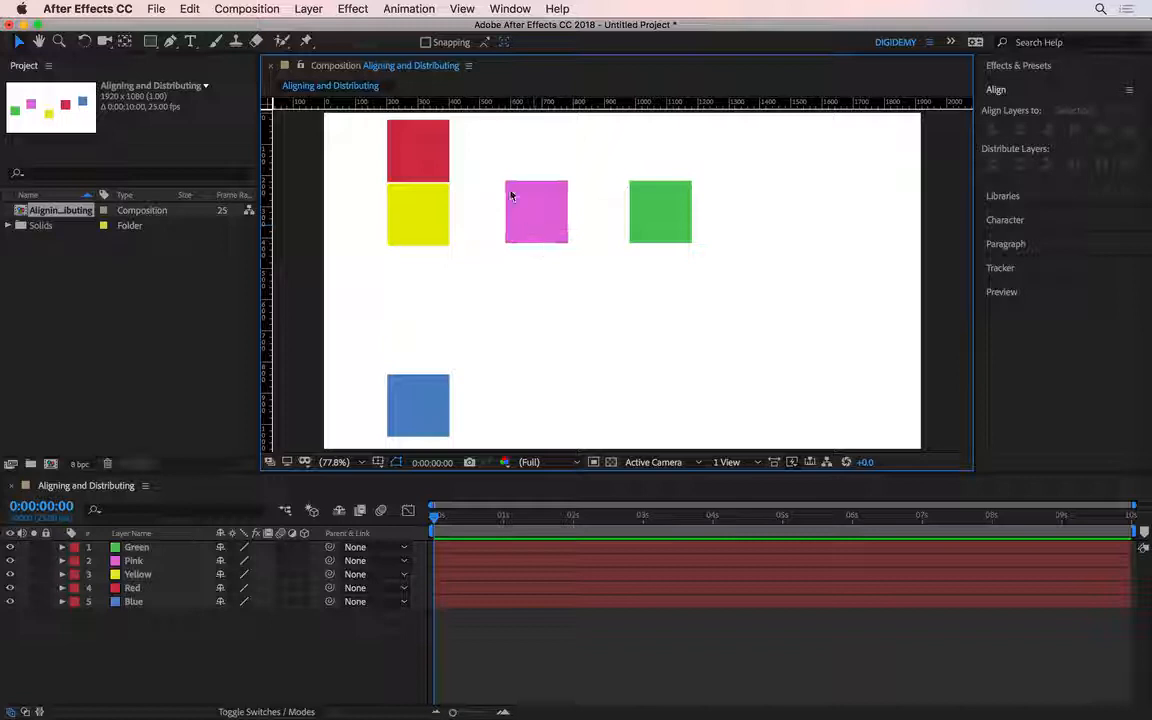
left_click(462, 9)
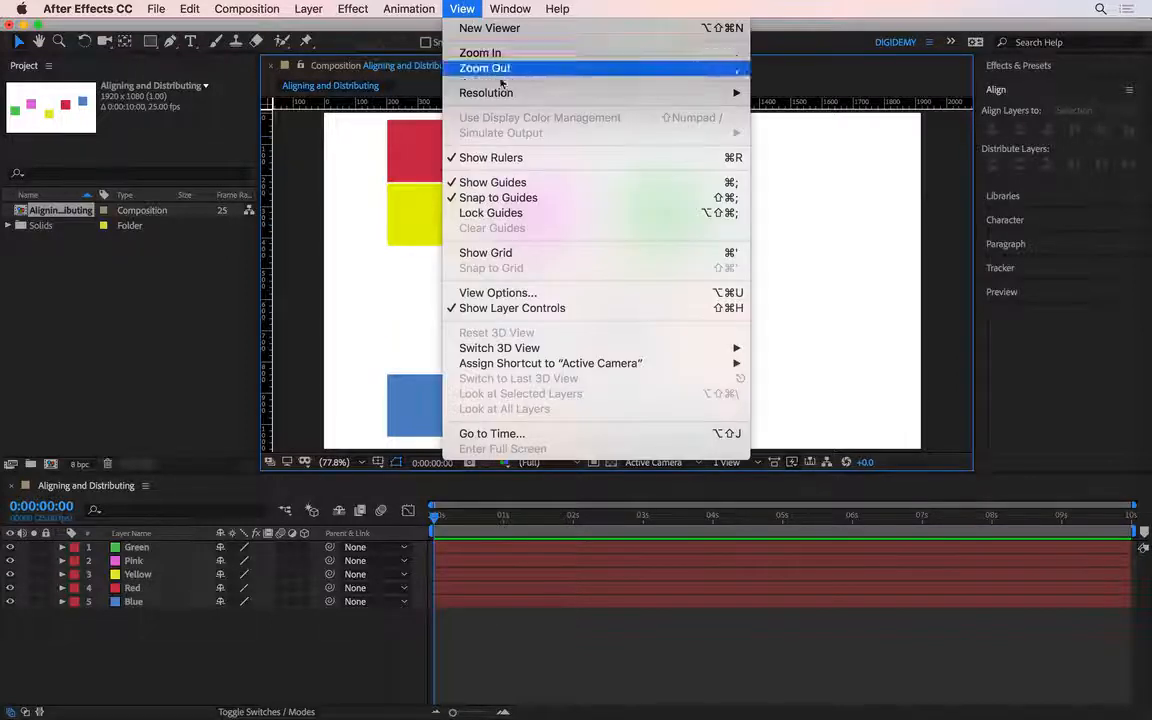
left_click(585, 253)
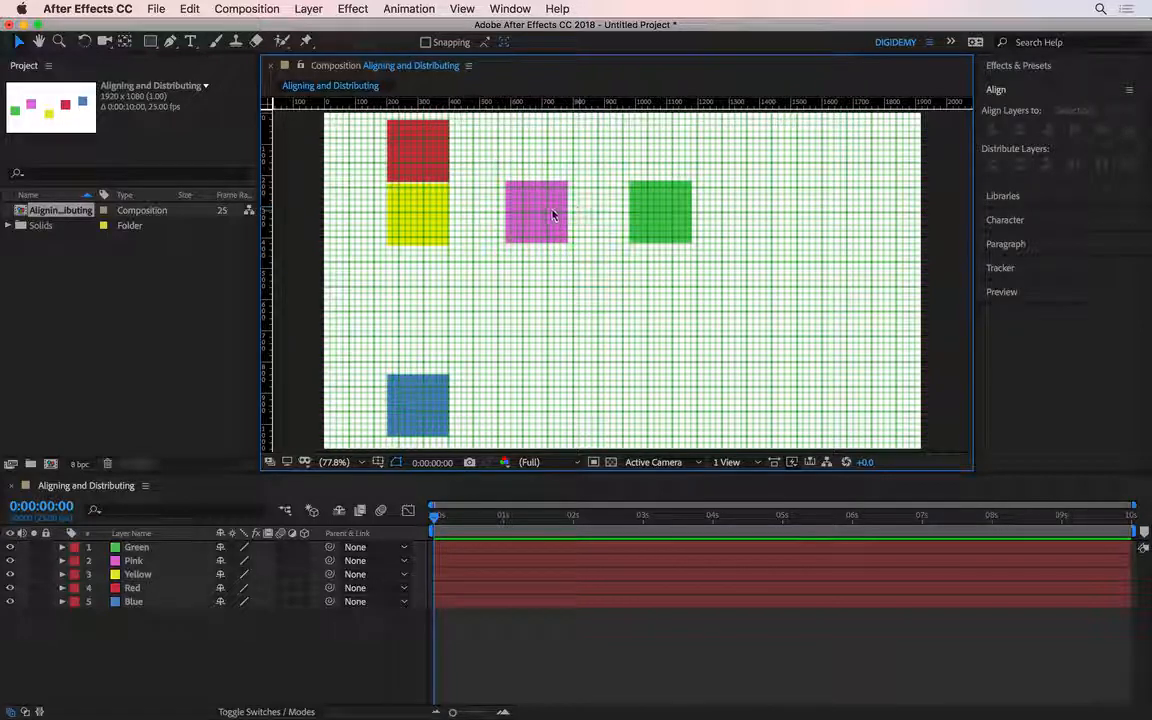
Turn on Snap to Grid and place the pink and green squares side by side near the composition's middle, tops on the same grid line
left_click_drag(533, 216, 528, 293)
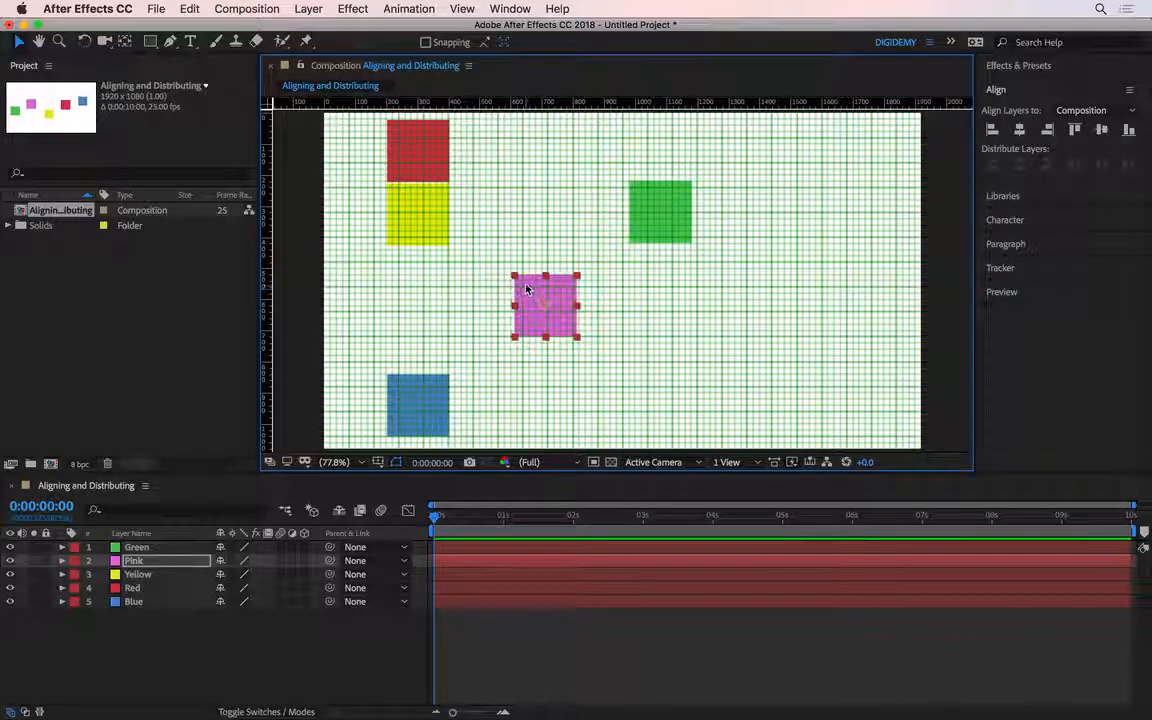
left_click(462, 9)
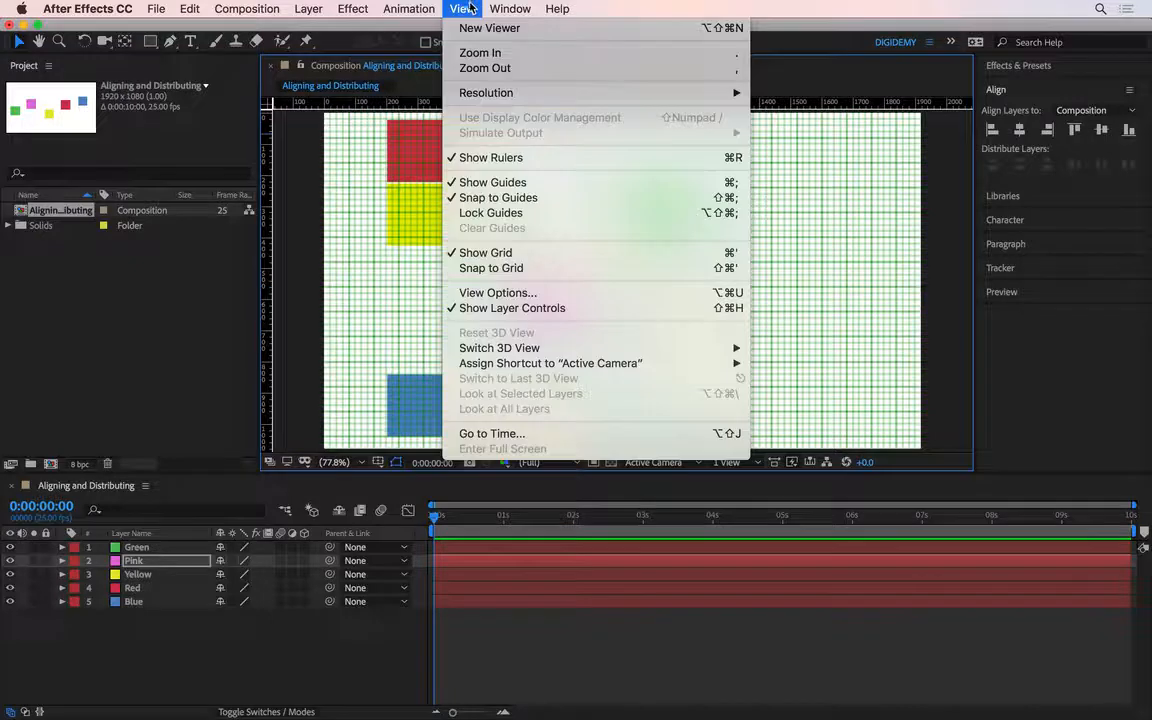
left_click(571, 268)
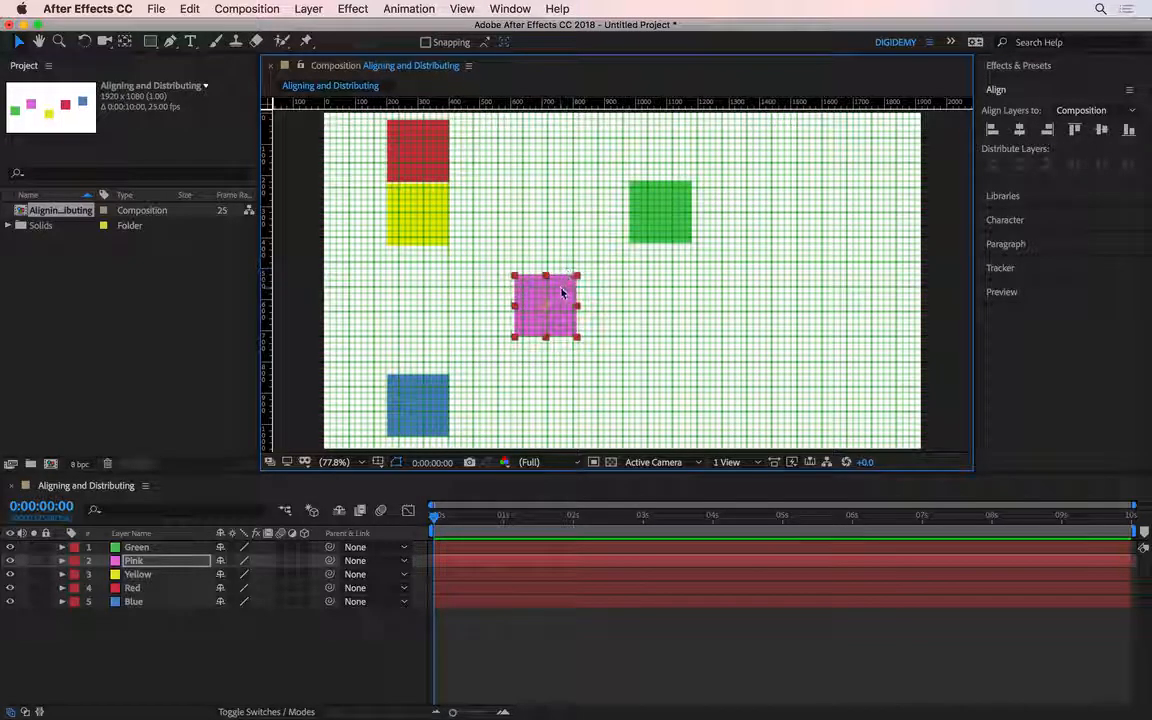
left_click_drag(567, 294, 544, 304)
left_click_drag(683, 205, 631, 303)
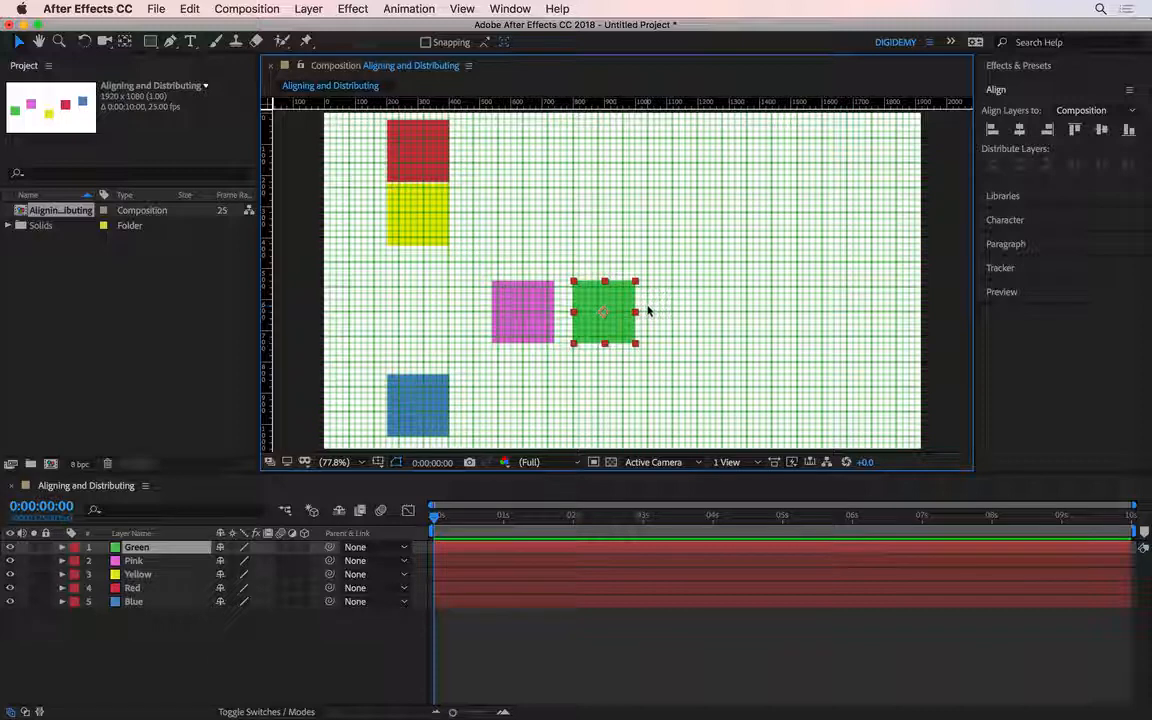
Change the grid color from the Grids & Guides preferences to a crimson red and apply it to the composition
left_click(118, 8)
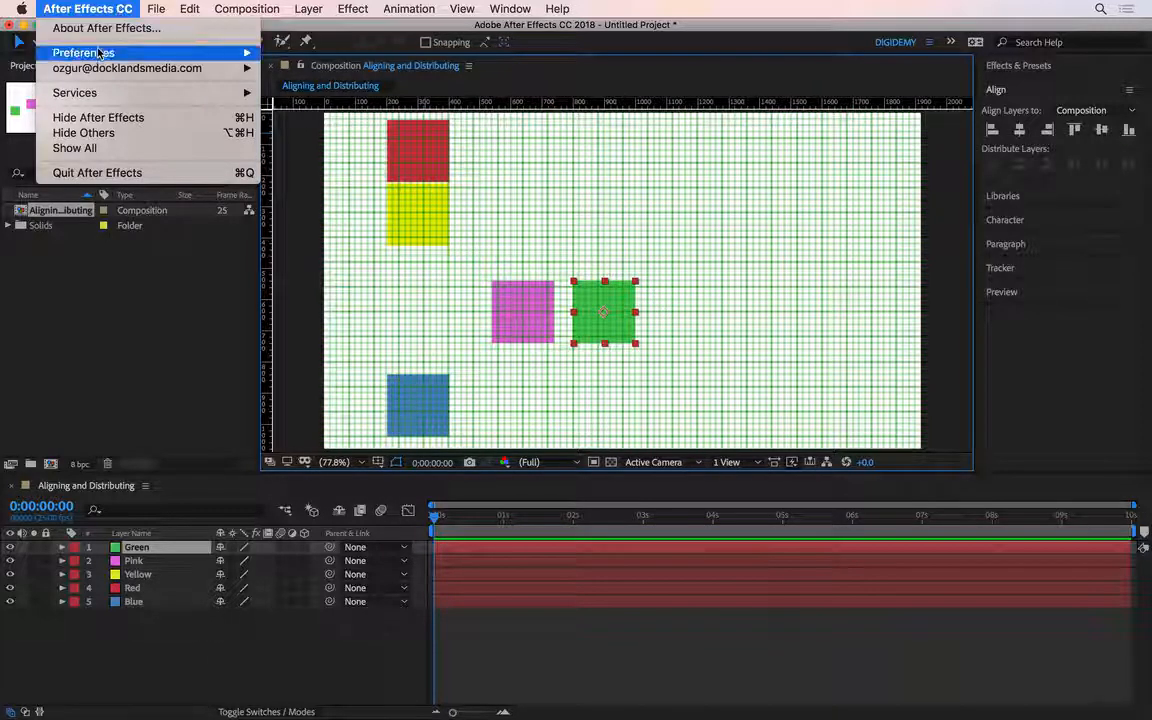
mouse_move(98, 55)
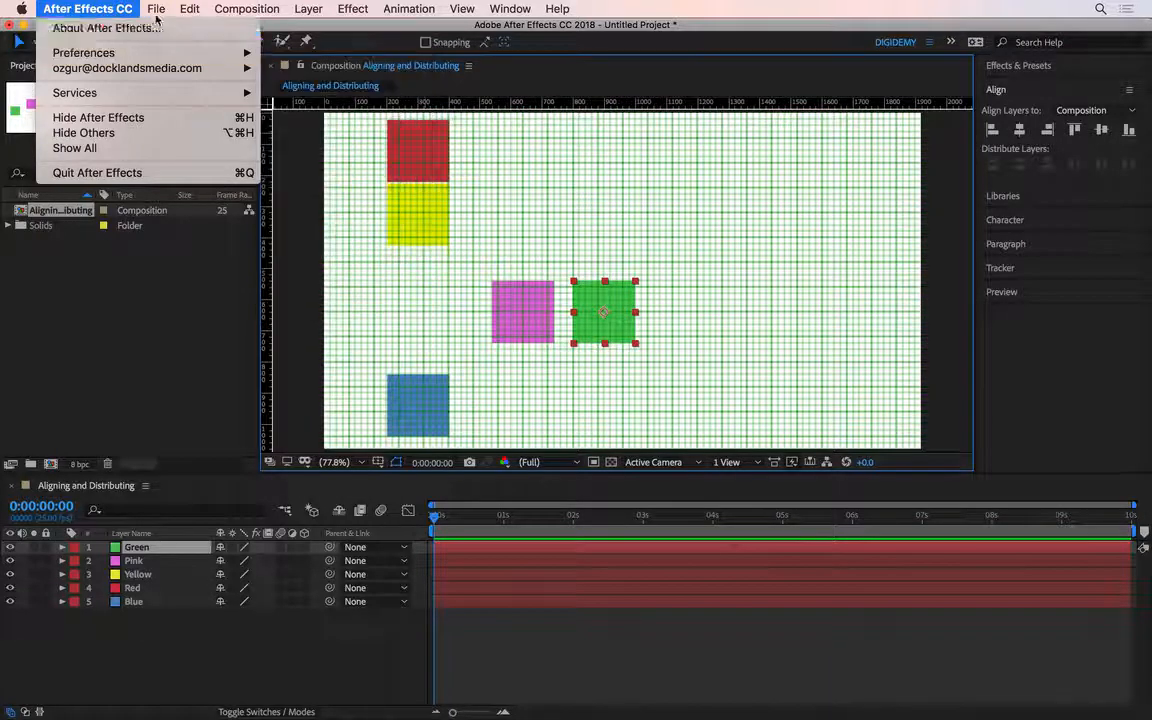
mouse_move(185, 9)
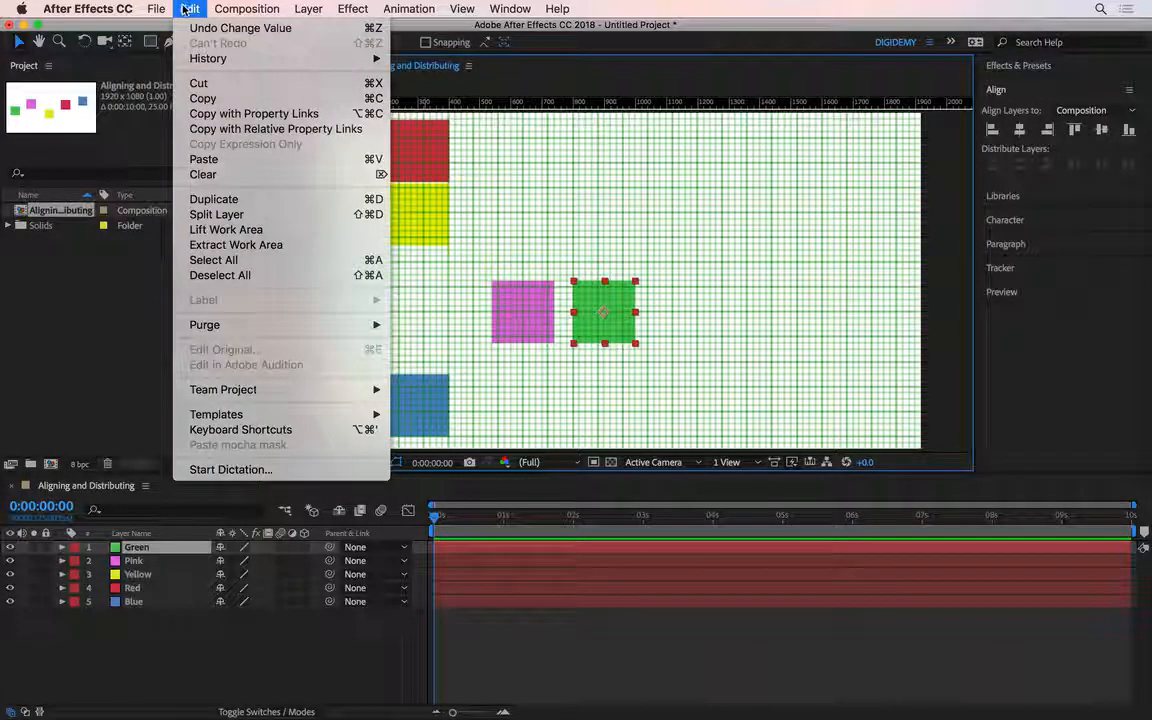
mouse_move(122, 7)
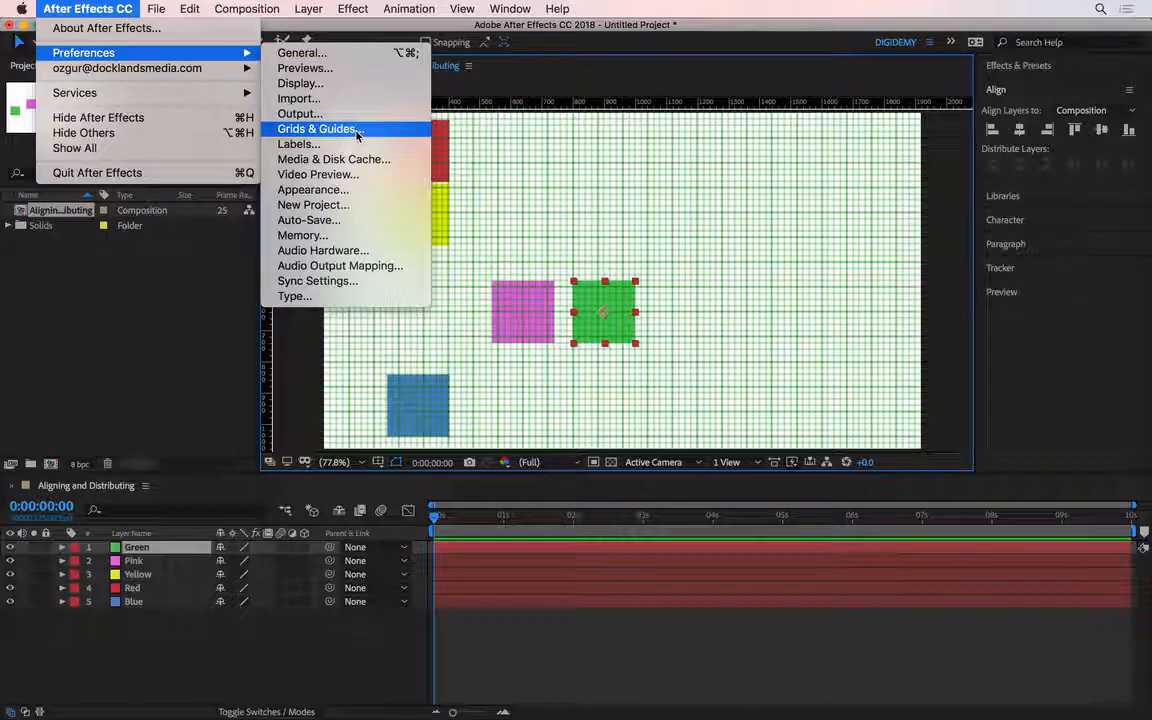
left_click(356, 132)
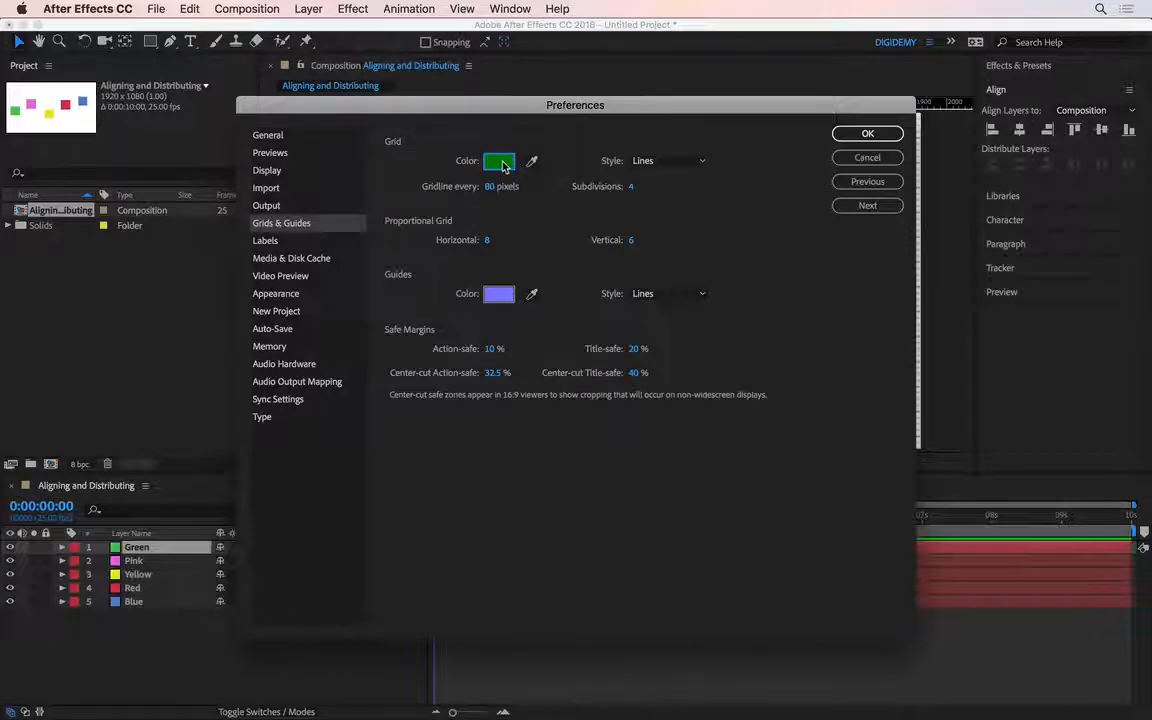
left_click_drag(512, 114, 505, 266)
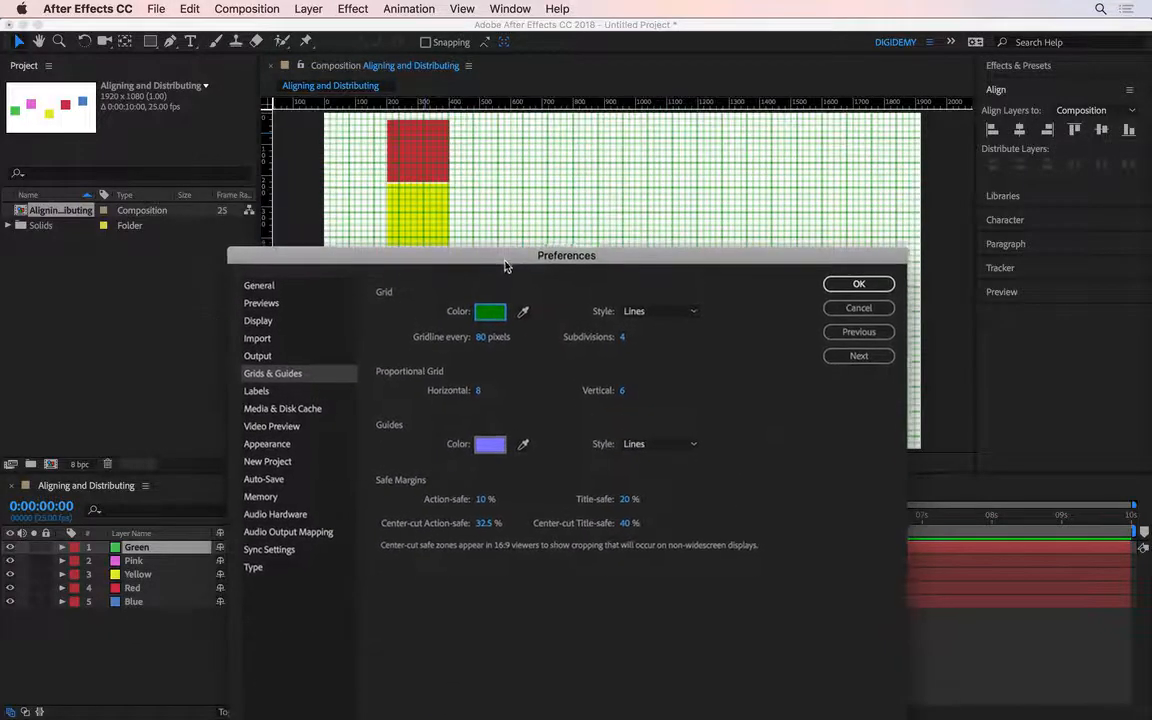
left_click(491, 312)
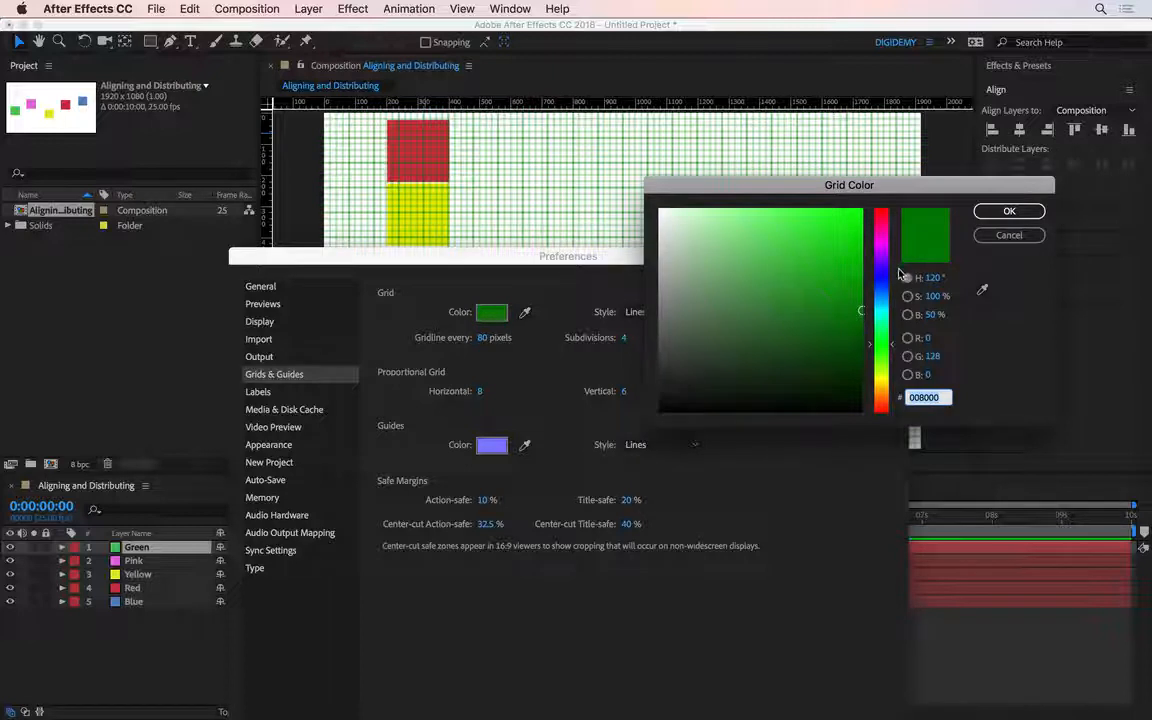
left_click(881, 242)
left_click(837, 240)
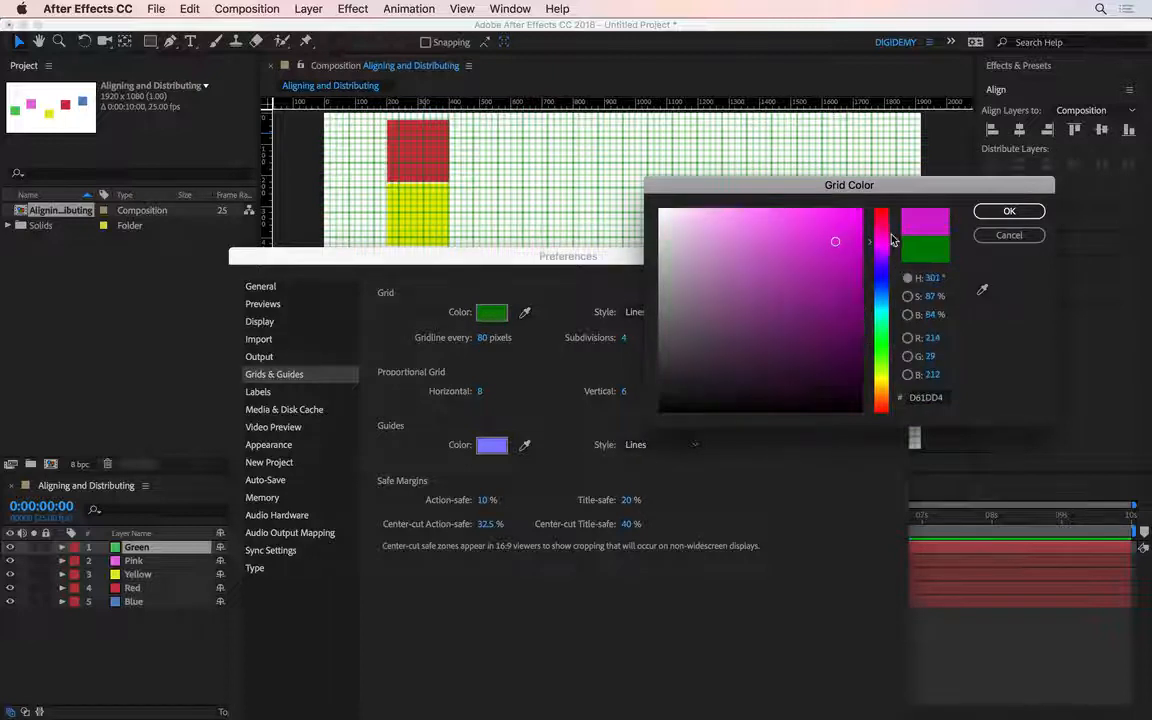
left_click(881, 217)
left_click(1010, 218)
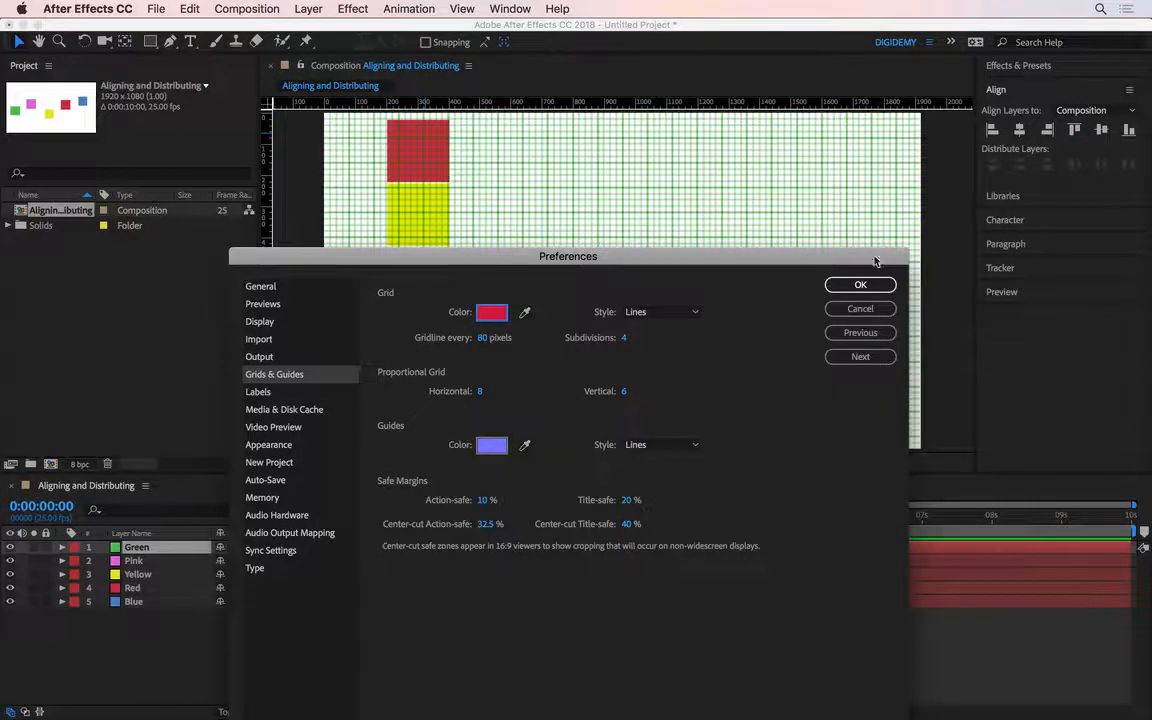
key("Return")
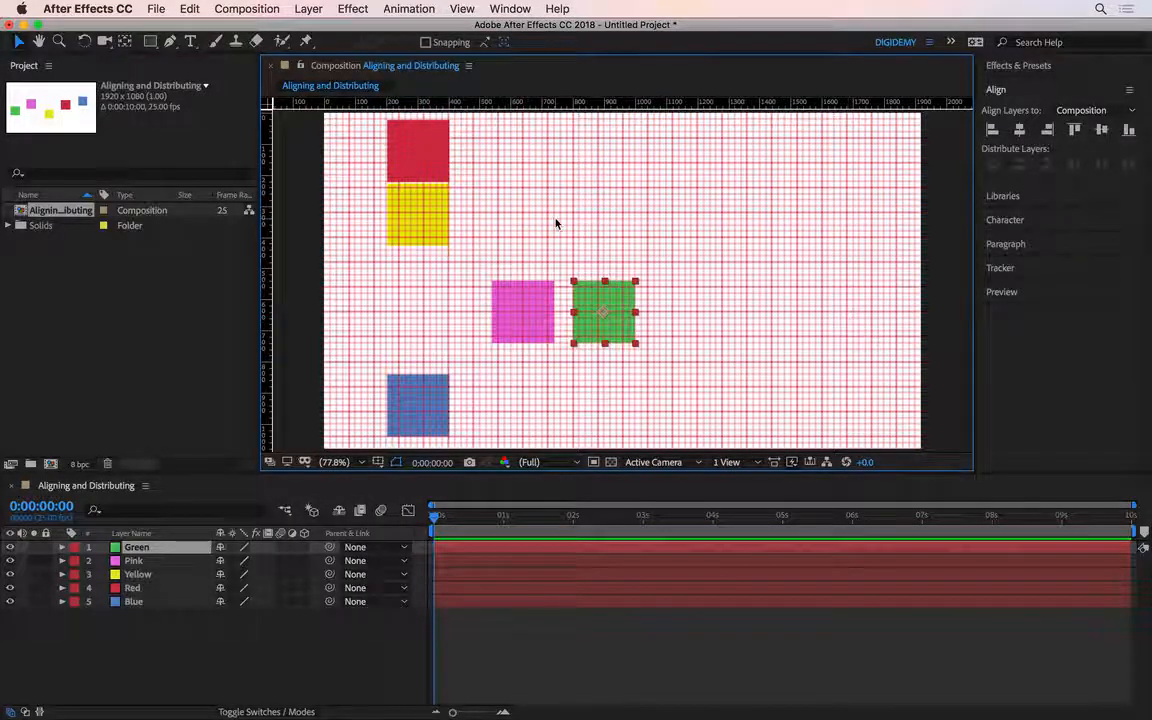
Set the grid spacing to a gridline every 200 pixels in the Grids & Guides preferences and apply it
left_click(88, 9)
mouse_move(106, 52)
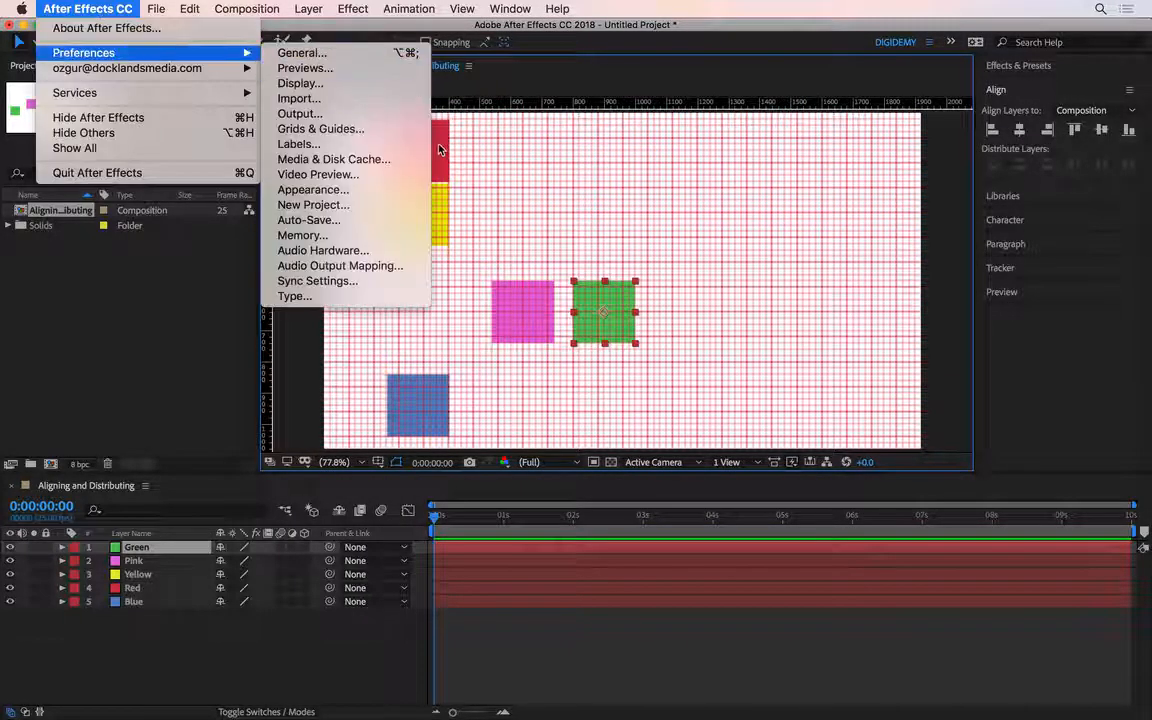
left_click(475, 147)
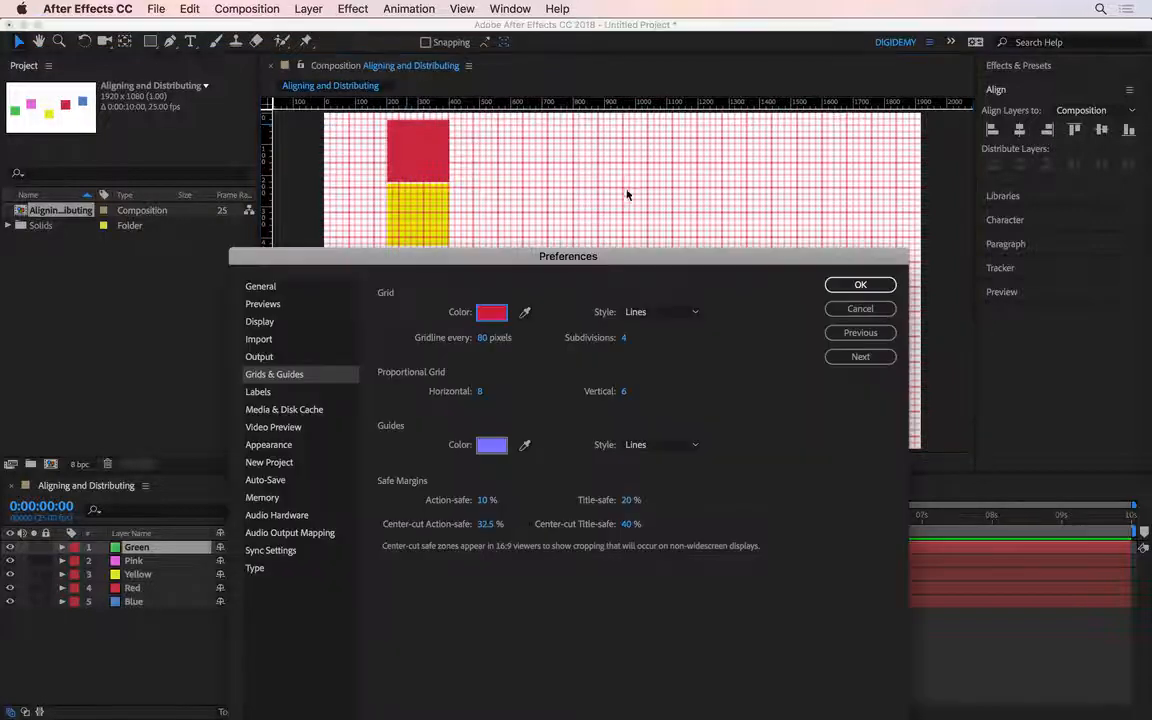
left_click(484, 340)
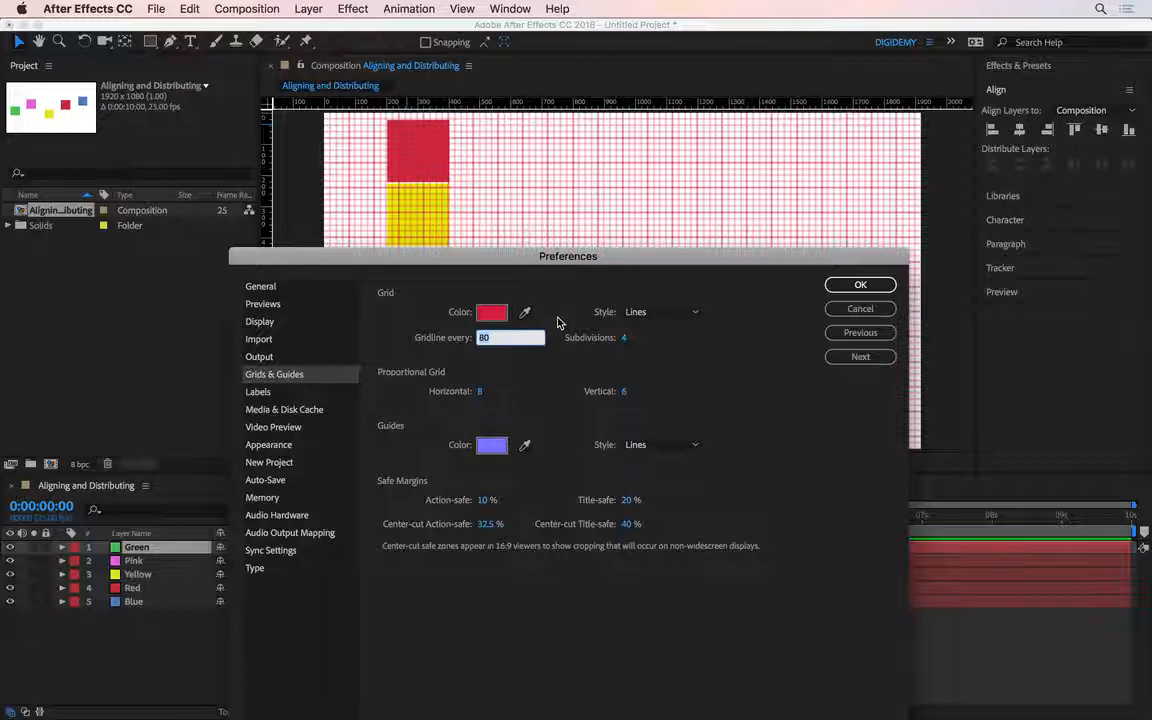
type("200")
left_click(860, 285)
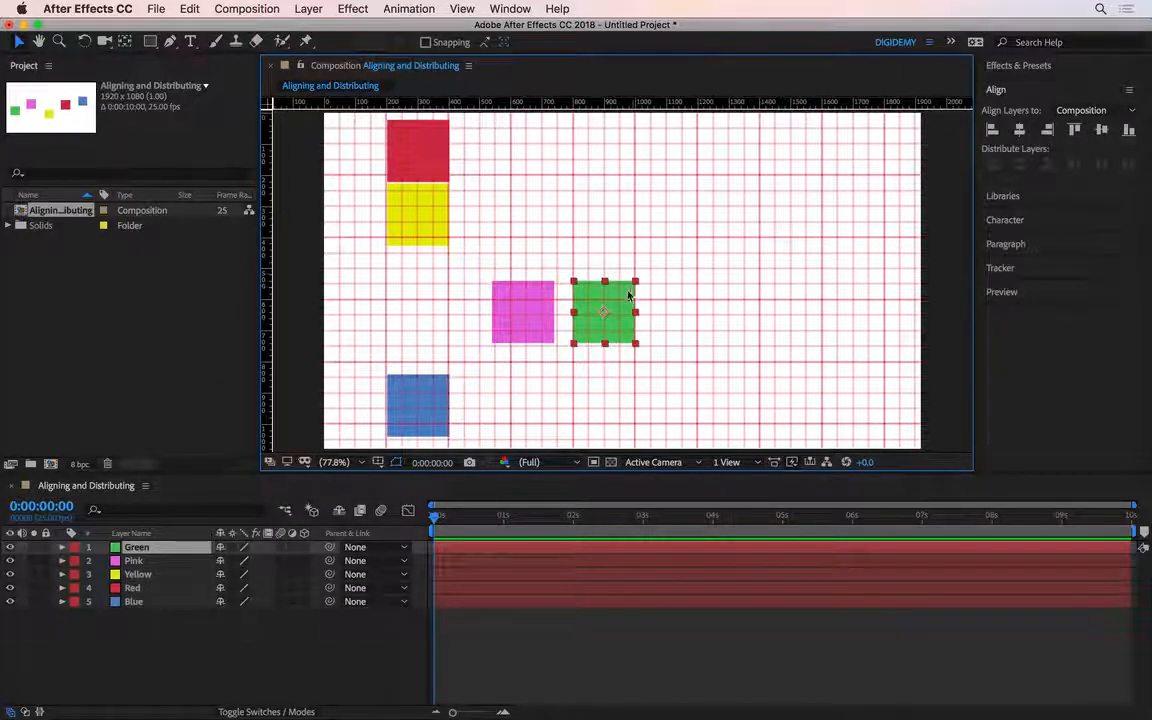
Snap the squares into one row in the order blue, yellow, green, pink, red, tops on the 400 px gridline, one major grid cell apart
left_click_drag(617, 296, 617, 252)
left_click_drag(532, 324, 740, 280)
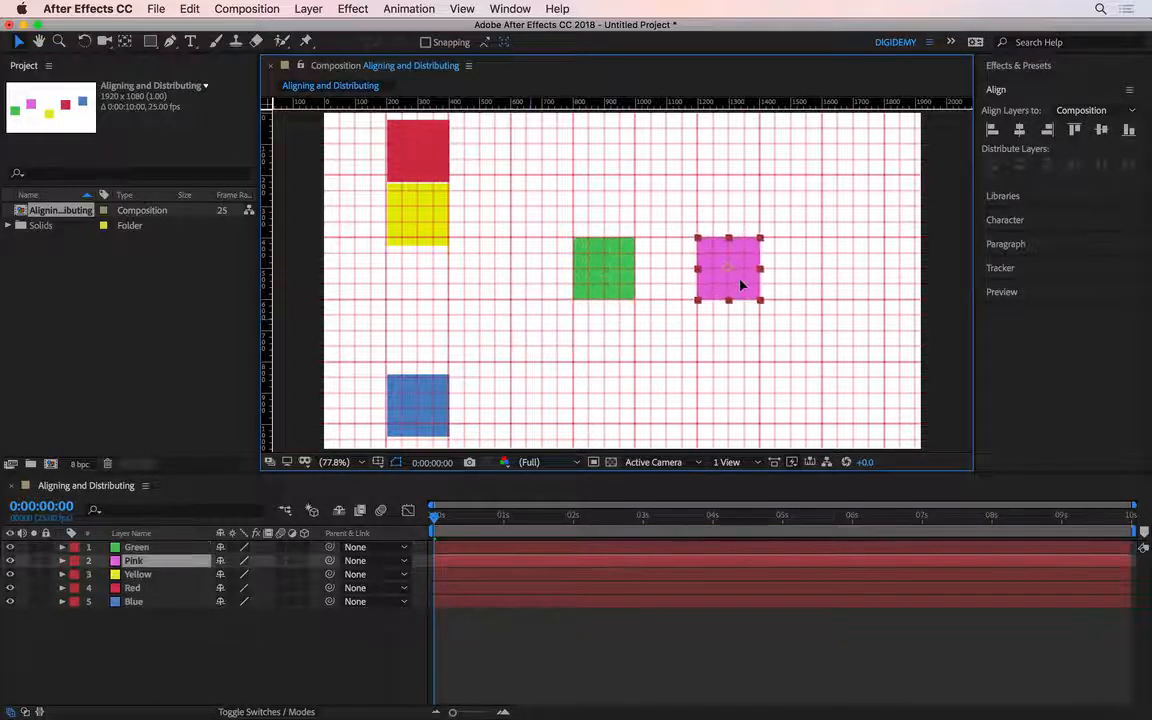
left_click_drag(428, 216, 490, 270)
left_click_drag(415, 144, 853, 266)
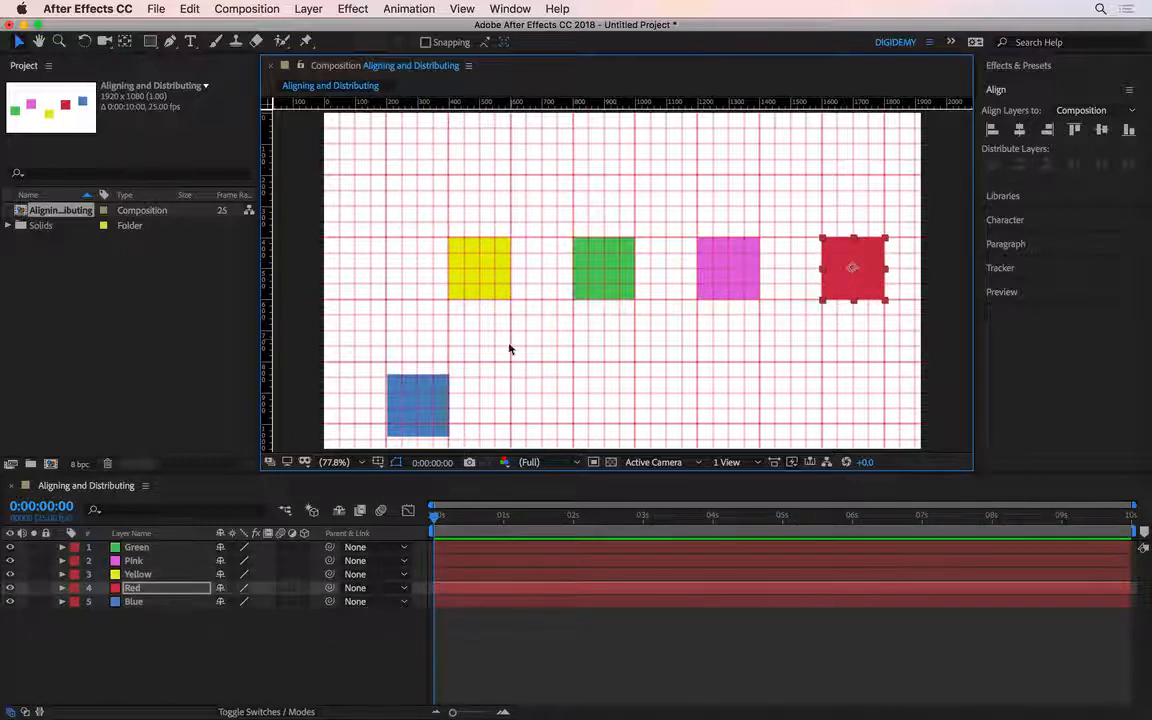
left_click_drag(431, 407, 368, 270)
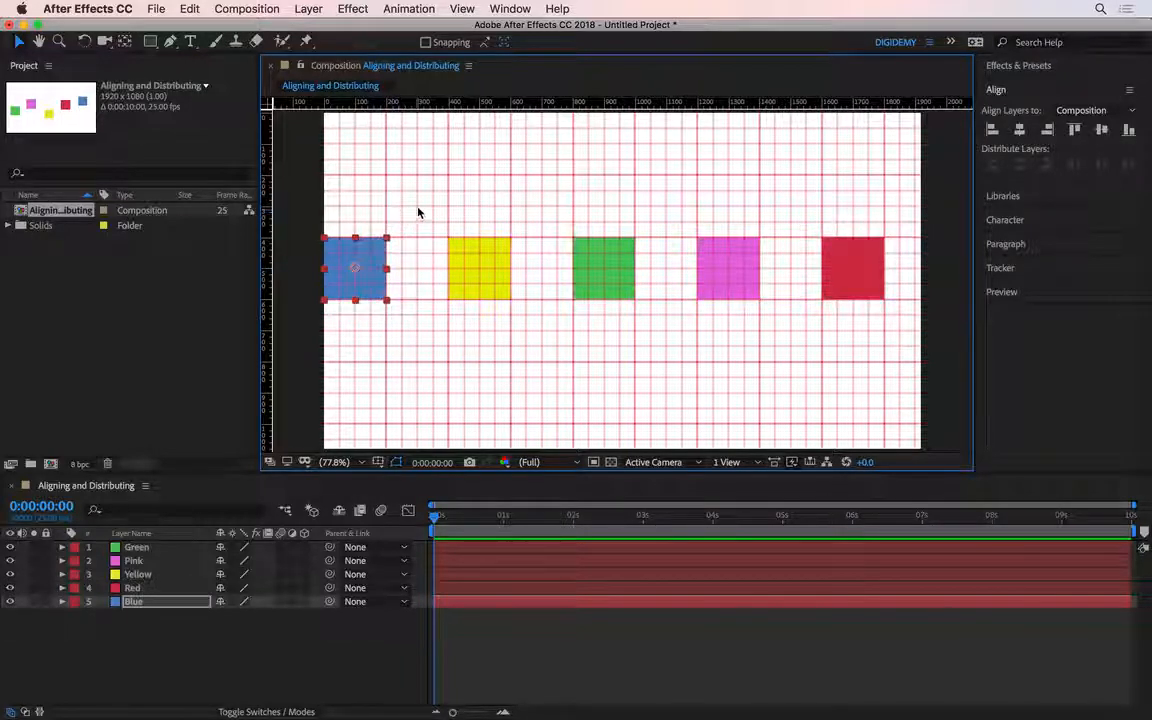
Set the grid subdivisions to 10 in the Grids & Guides preferences and apply the change
left_click(100, 8)
mouse_move(105, 52)
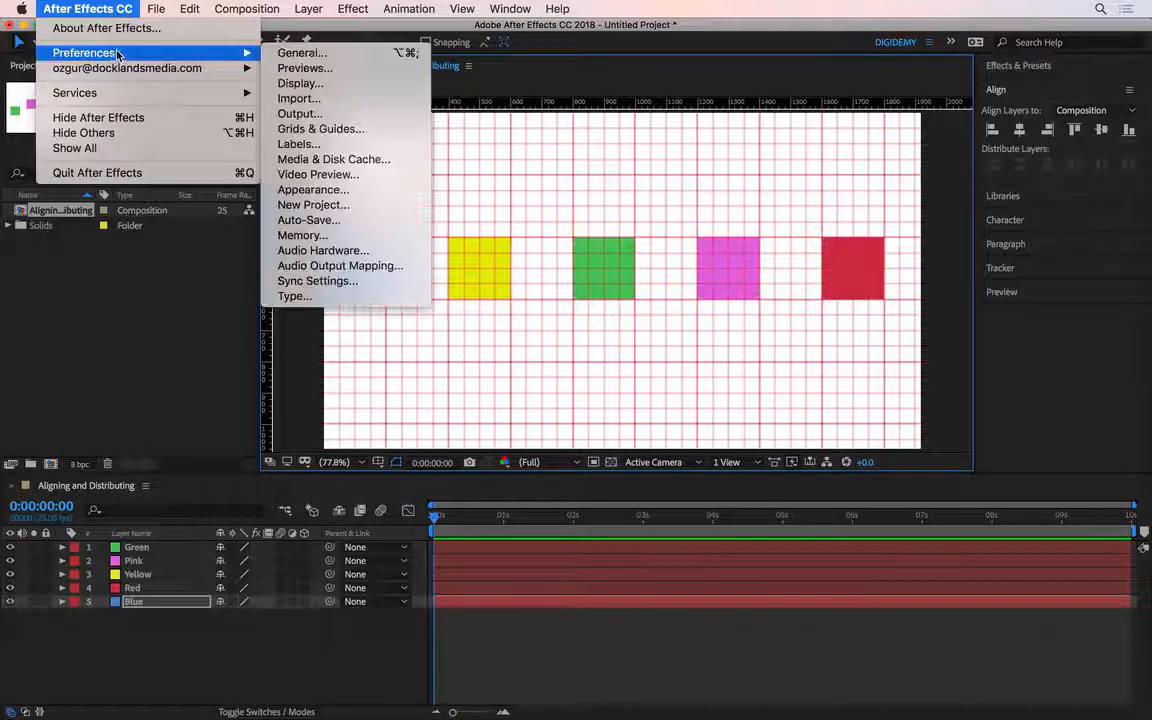
left_click(389, 129)
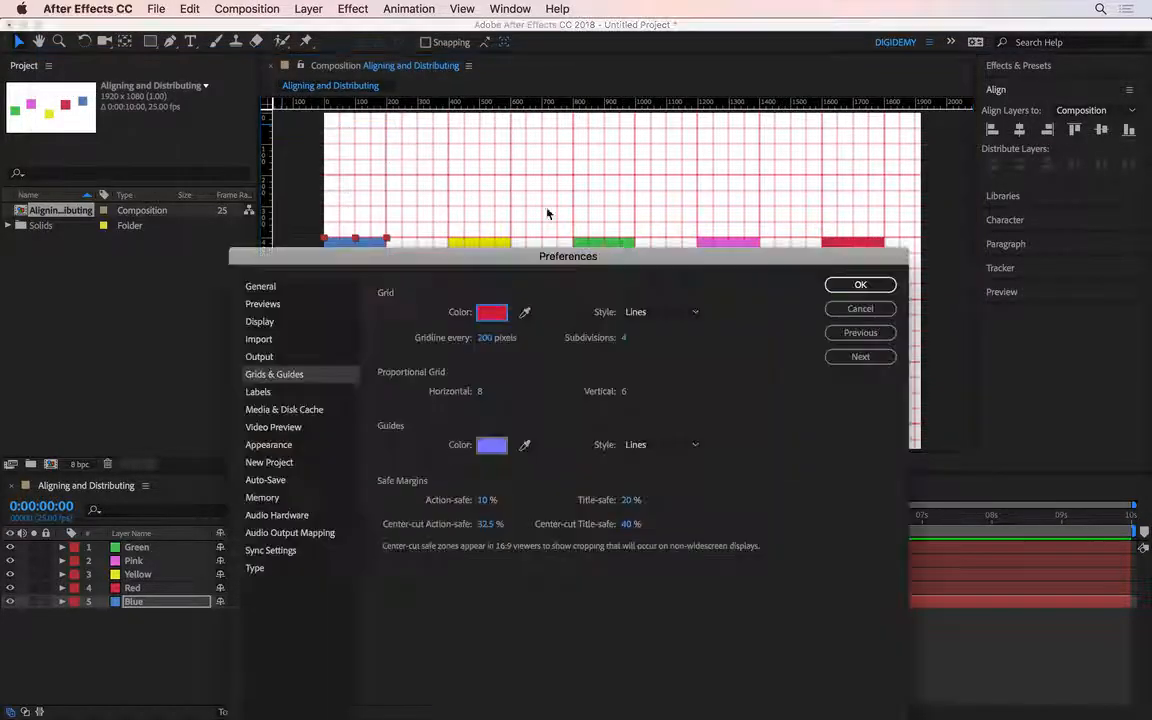
left_click(624, 338)
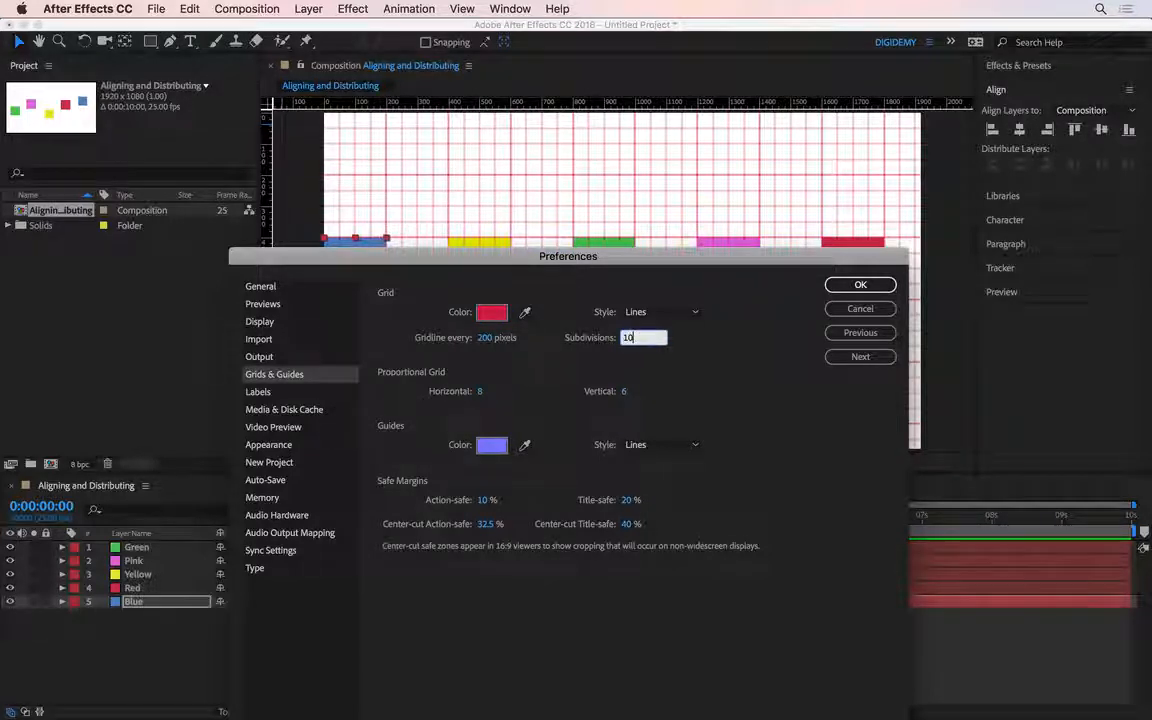
type("10")
left_click(860, 284)
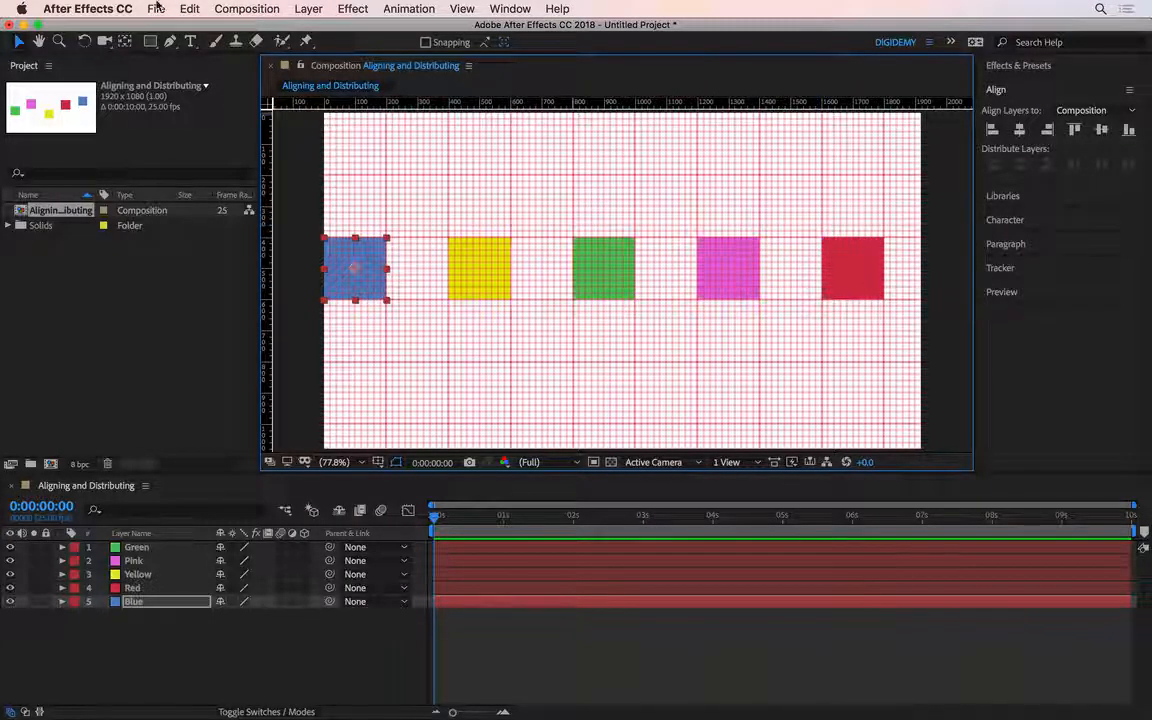
Set the grid subdivisions to 4 and the gridline spacing to 80 pixels, and check the grid style options while keeping Lines
left_click(88, 8)
mouse_move(115, 52)
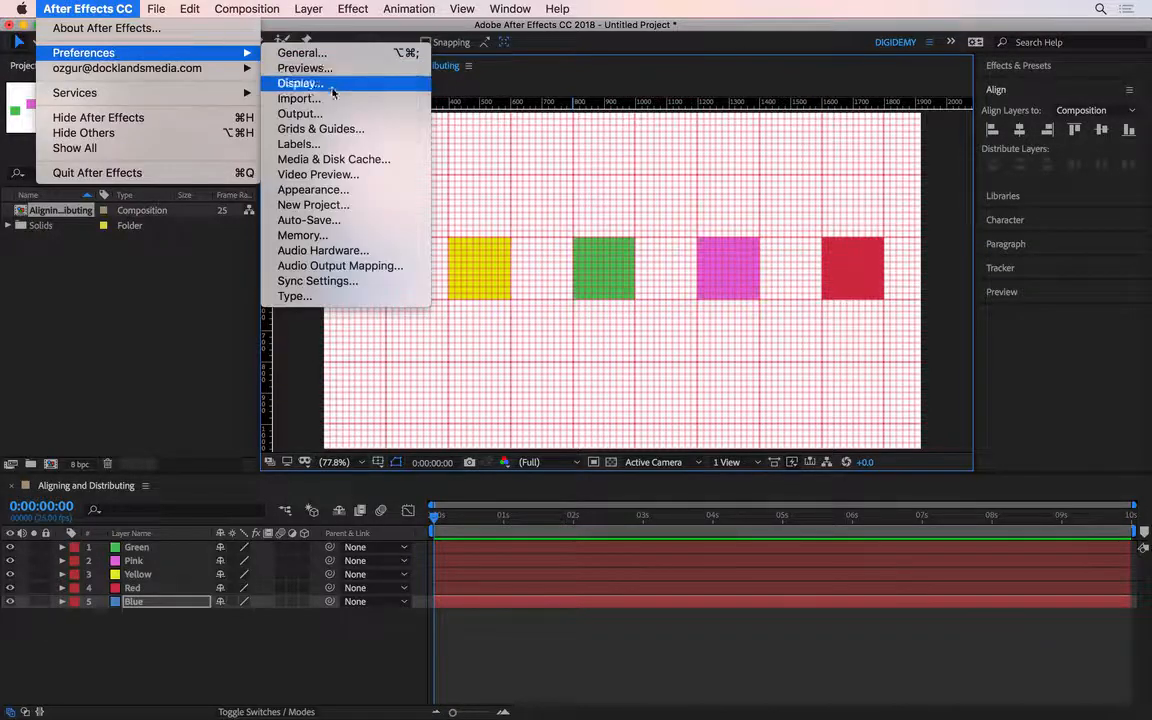
left_click(380, 130)
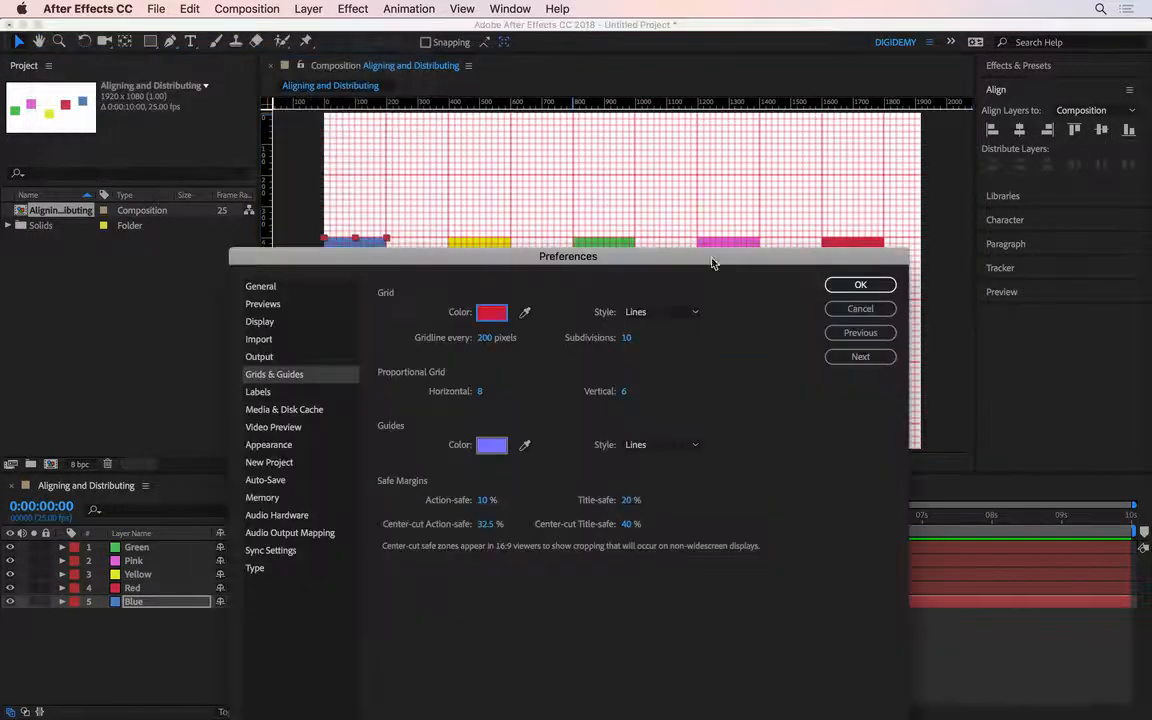
left_click(628, 337)
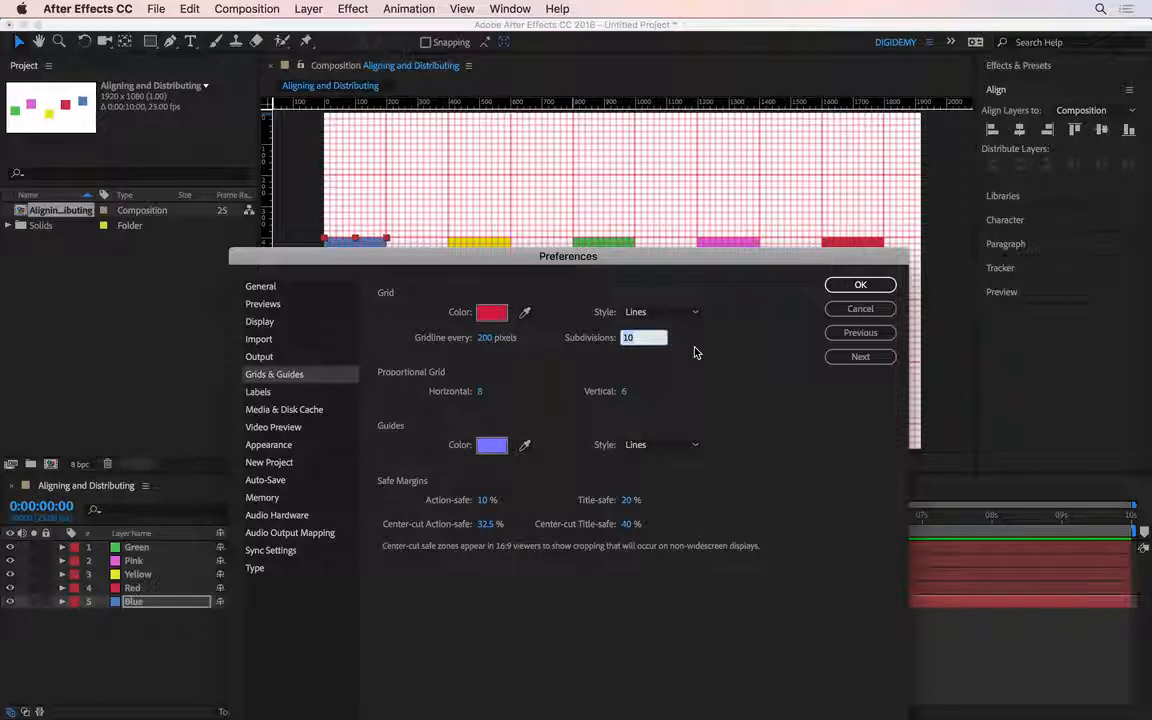
type("4")
key("shift+Tab")
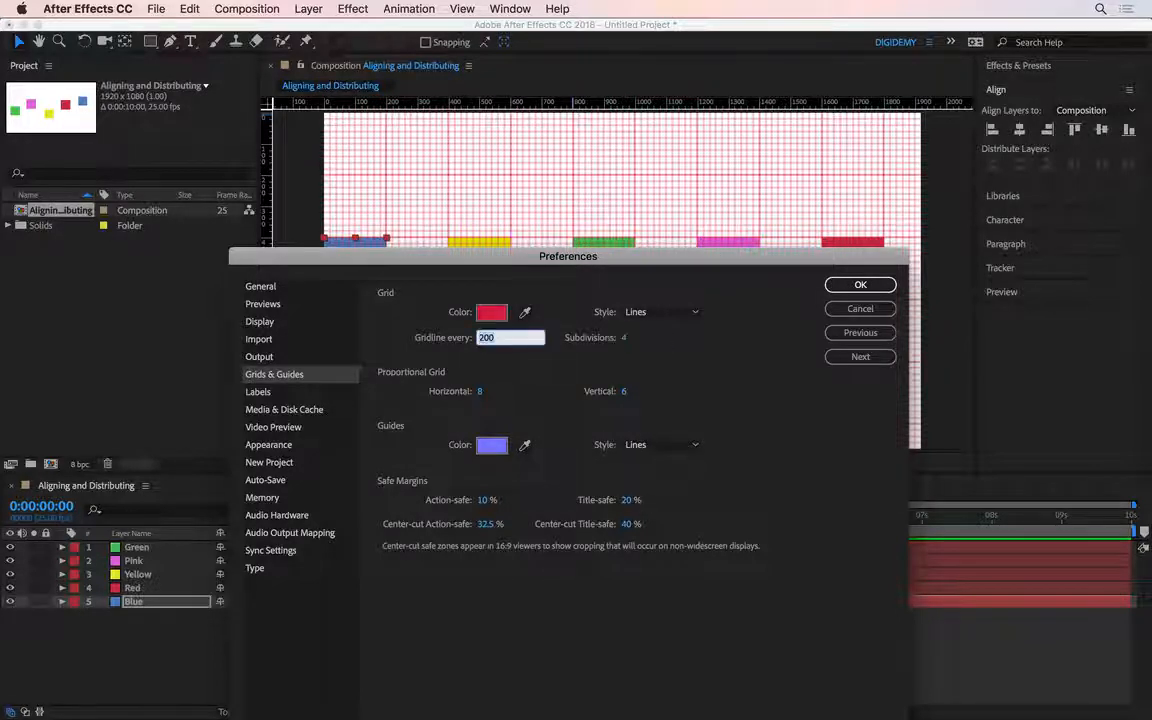
type("80")
left_click(685, 359)
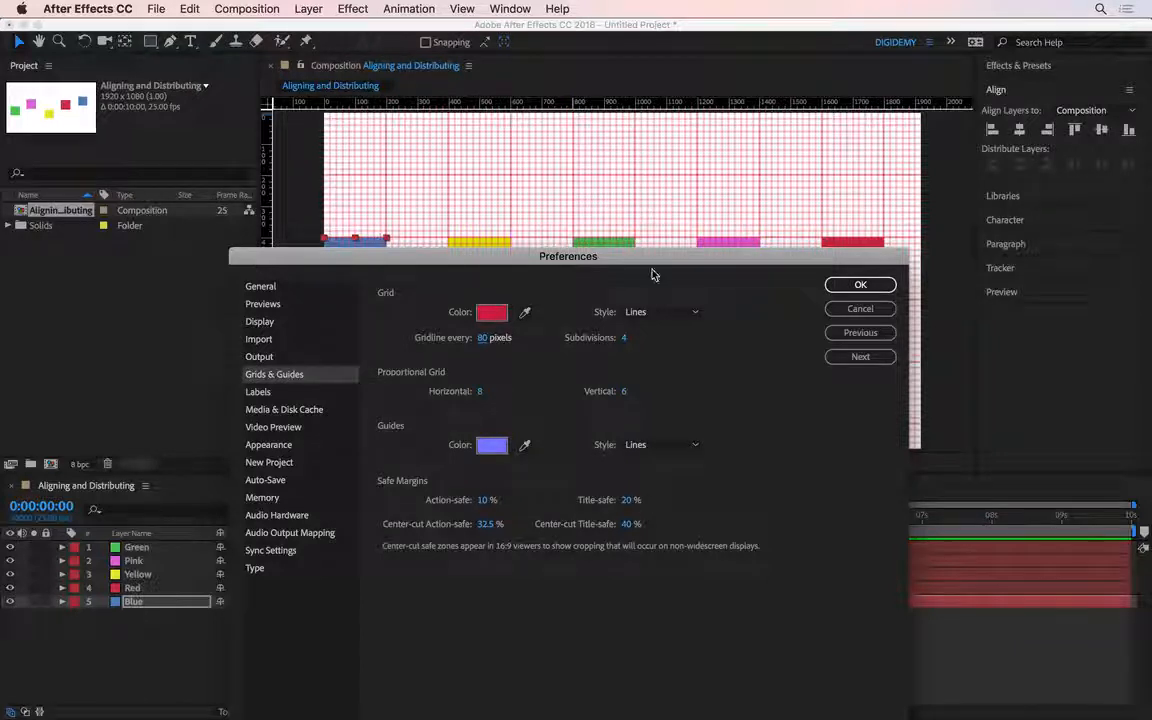
left_click(668, 312)
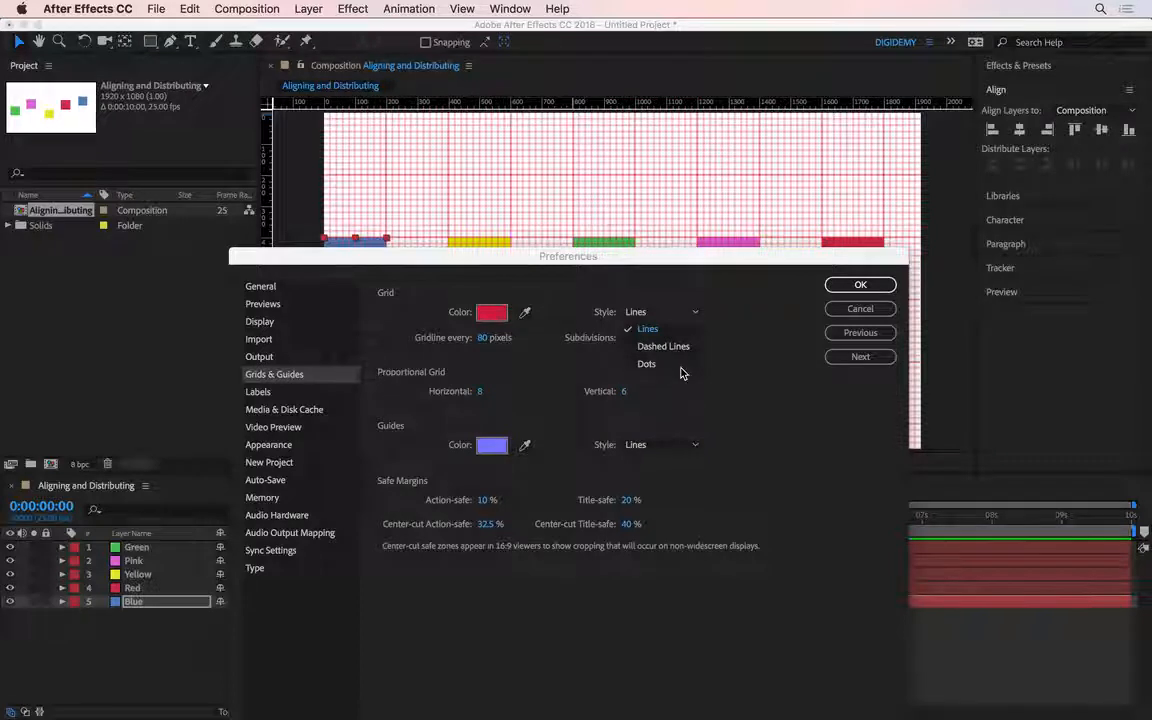
left_click(746, 308)
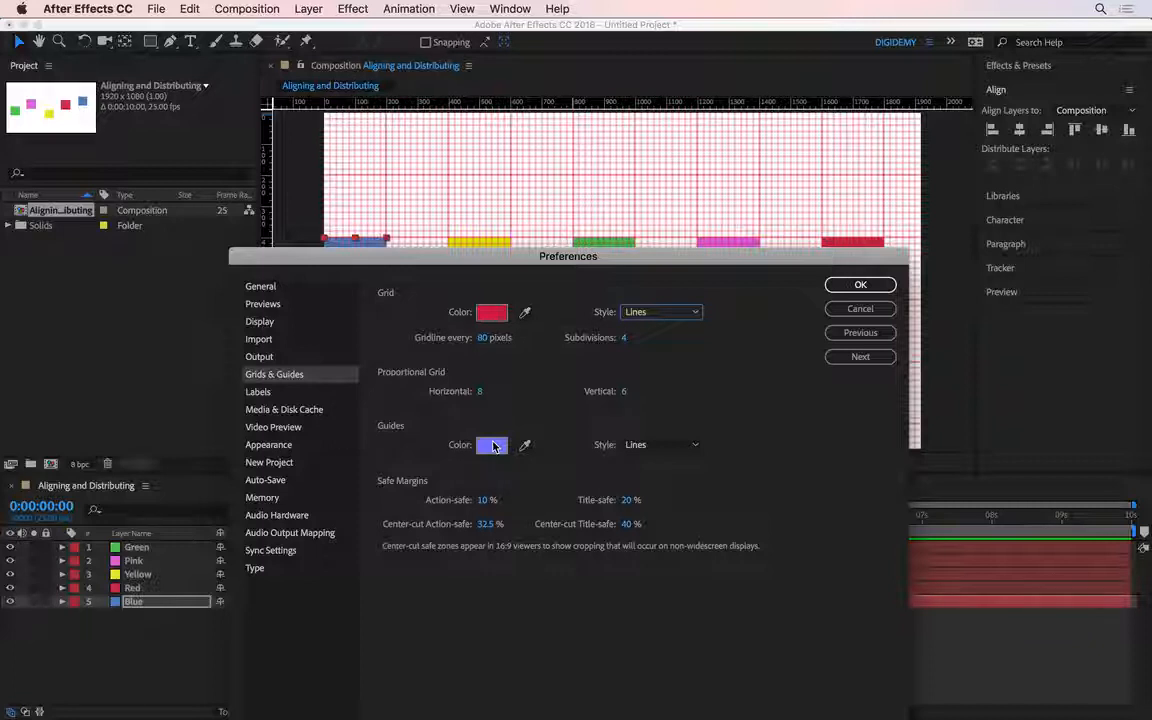
Change the guide color to a light green, about #80FF95
left_click(492, 446)
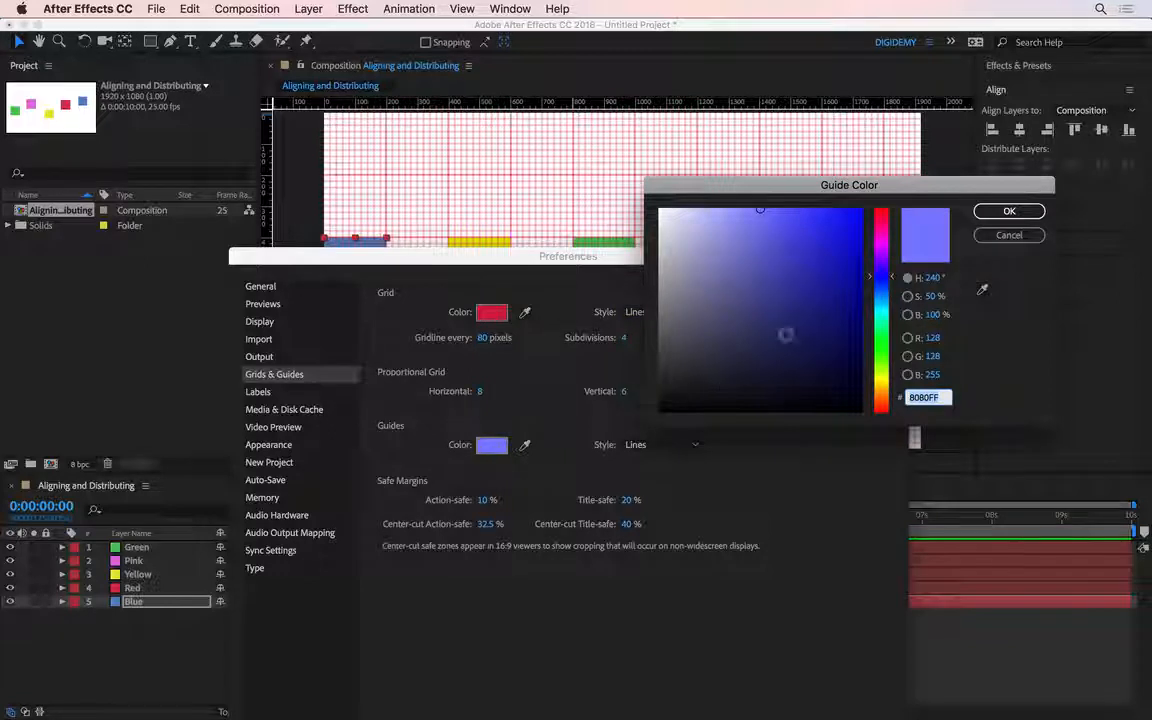
left_click(880, 342)
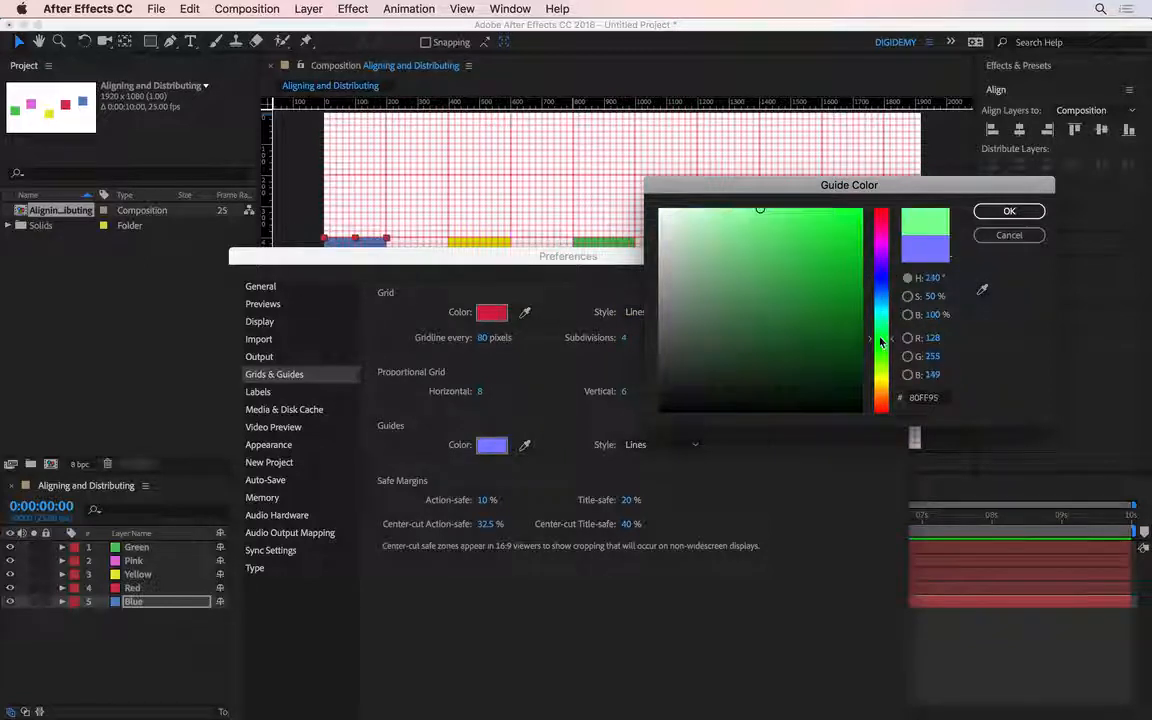
left_click(1006, 211)
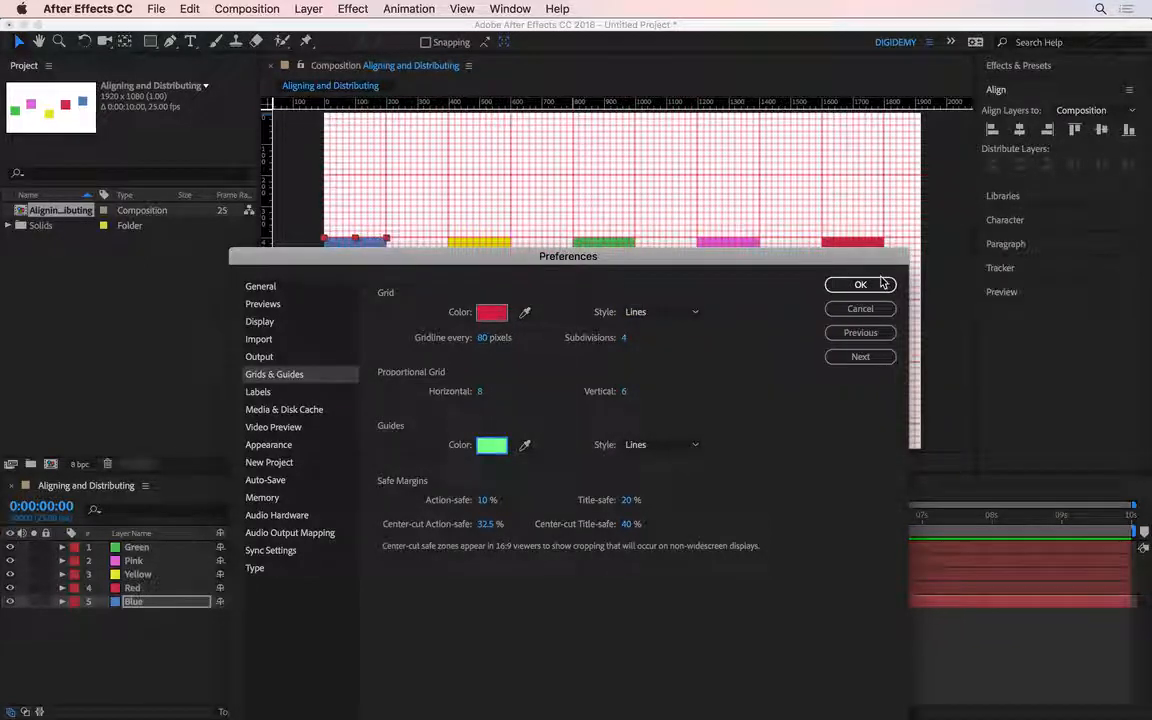